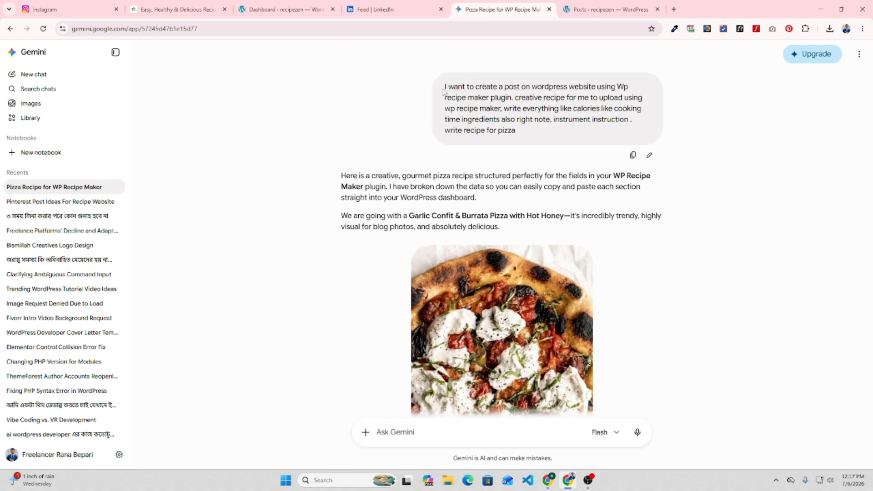
Review the pizza recipe prompt and the generated answer, including its photo, down to the General Recipe Information section
{"action": "left_click_drag", "start_coordinate": [446, 88], "coordinate": [515, 100]}
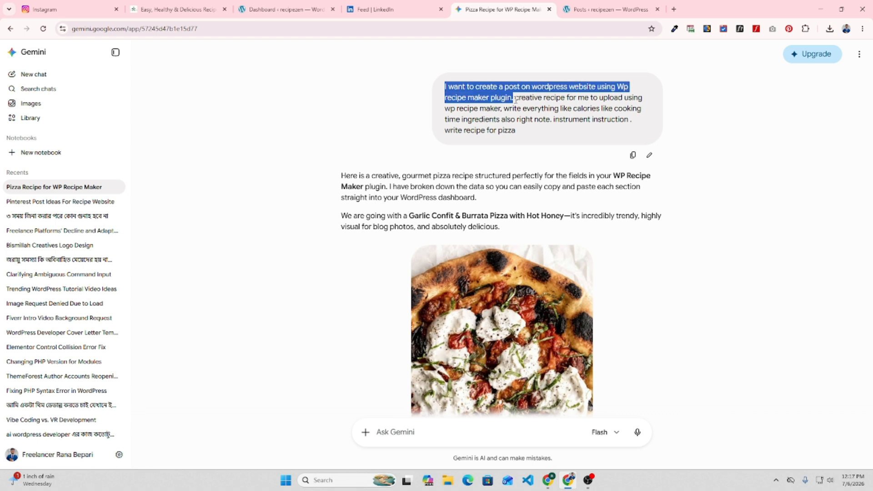
{"action": "left_click", "coordinate": [520, 98]}
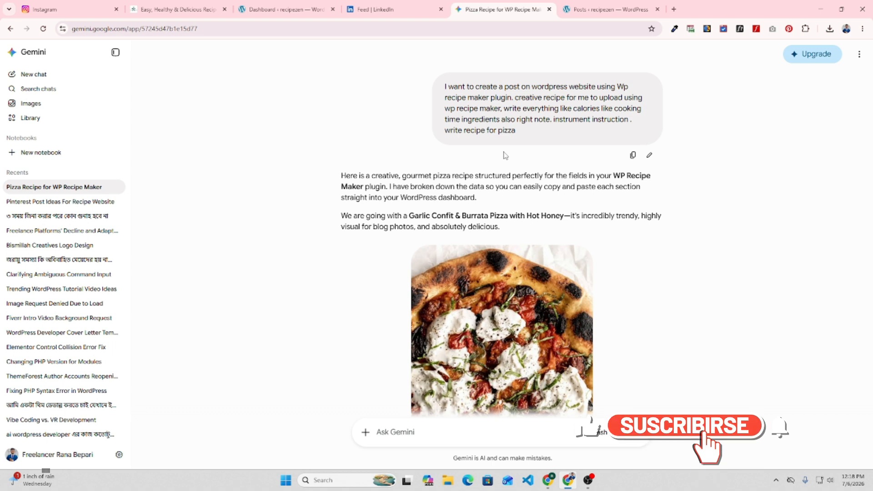
{"action": "scroll", "coordinate": [503, 153], "scroll_direction": "down", "scroll_amount": 1}
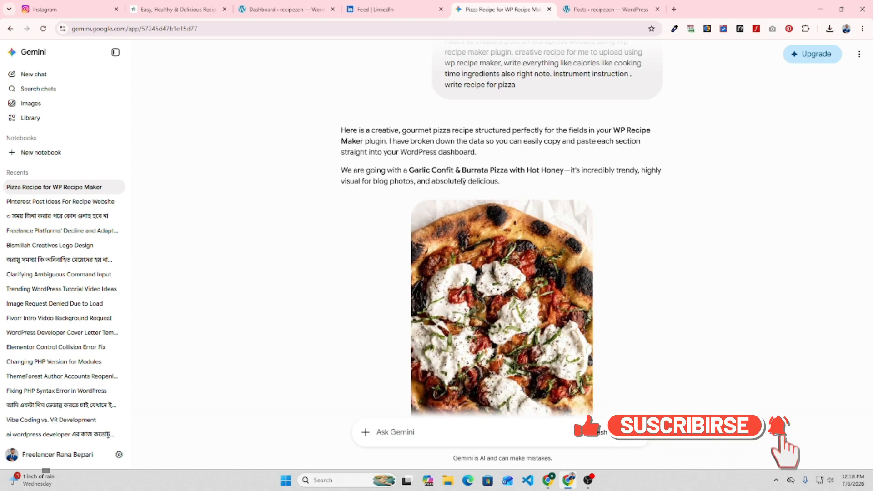
{"action": "scroll", "coordinate": [489, 184], "scroll_direction": "down", "scroll_amount": 1}
{"action": "scroll", "coordinate": [490, 184], "scroll_direction": "down", "scroll_amount": 2}
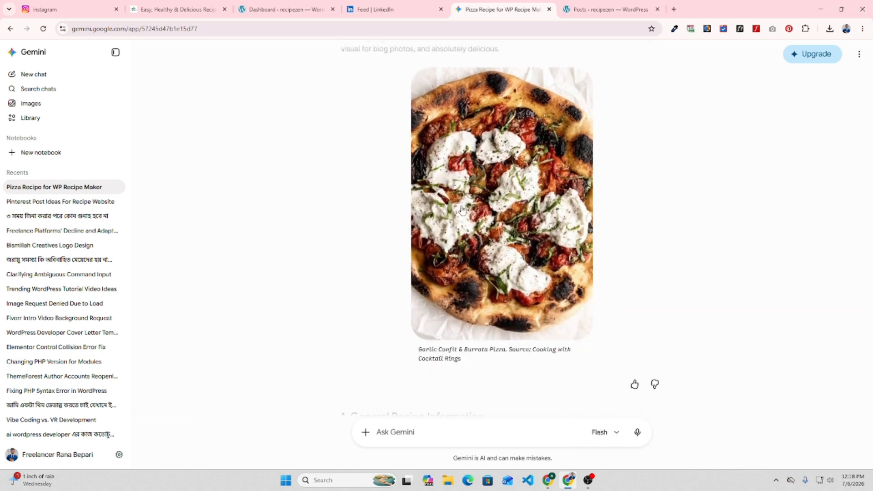
{"action": "right_click", "coordinate": [467, 201]}
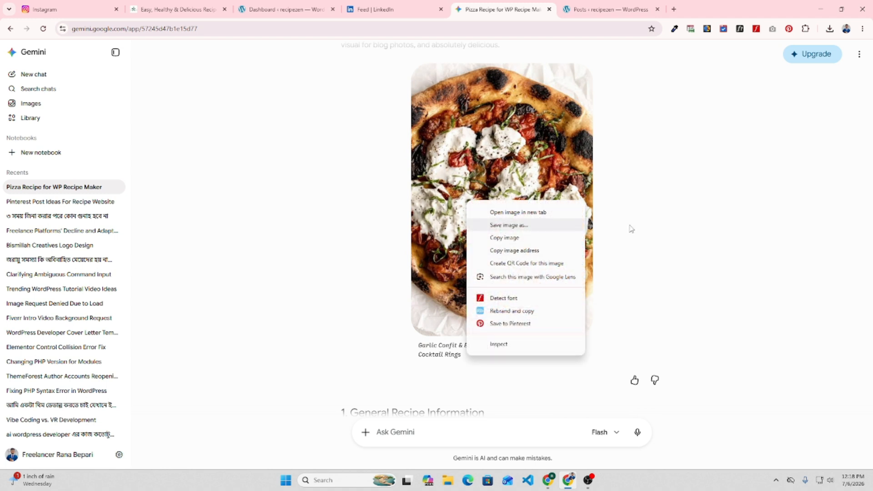
{"action": "scroll", "coordinate": [649, 228], "scroll_direction": "down", "scroll_amount": 4}
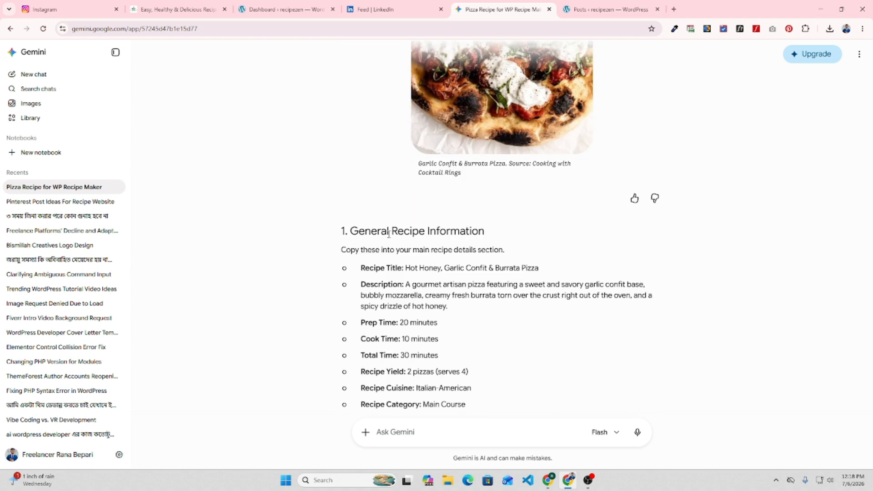
{"action": "scroll", "coordinate": [391, 232], "scroll_direction": "down", "scroll_amount": 1}
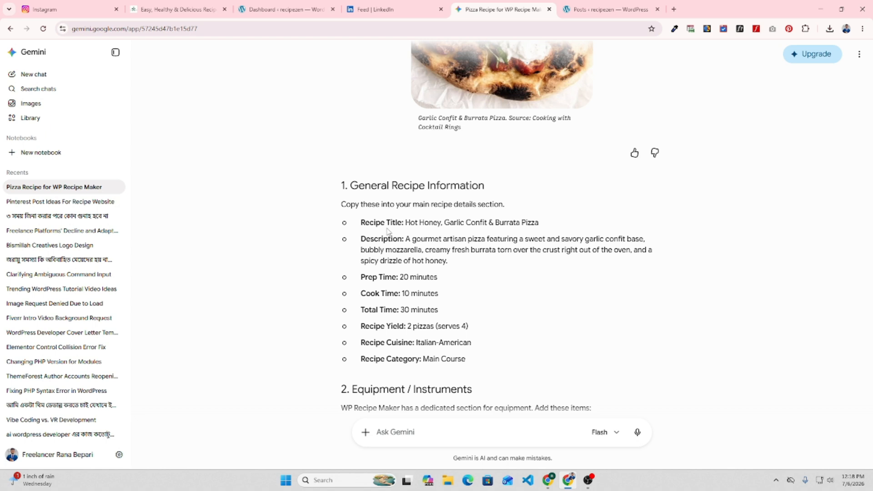
Copy the recipe title "Hot Honey, Garlic Confit & Burrata Pizza" and, as a separate clipboard entry, the full description text
{"action": "left_click_drag", "start_coordinate": [406, 222], "coordinate": [550, 227]}
{"action": "right_click", "coordinate": [490, 223]}
{"action": "left_click", "coordinate": [517, 236]}
{"action": "left_click_drag", "start_coordinate": [407, 239], "coordinate": [452, 262]}
{"action": "right_click", "coordinate": [466, 246]}
{"action": "left_click", "coordinate": [488, 251]}
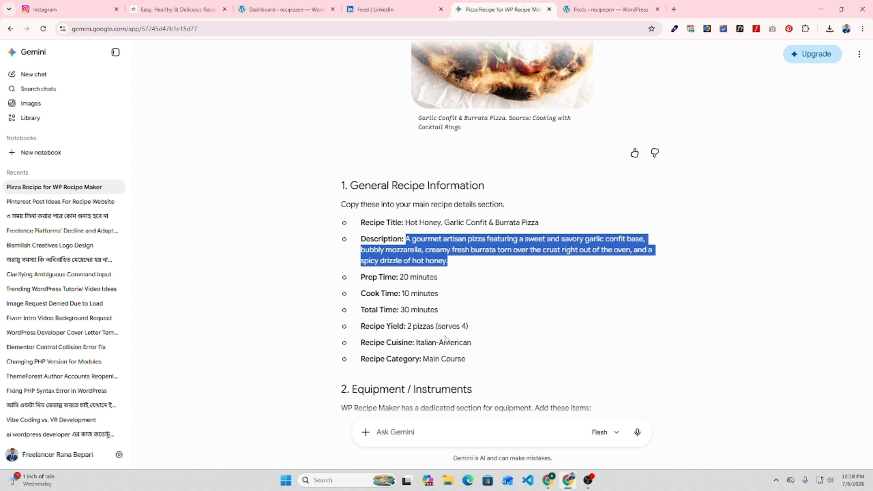
Copy the recipe yield text "2 pizzas (serves 4)" from the general recipe information
{"action": "left_click_drag", "start_coordinate": [408, 326], "coordinate": [476, 332]}
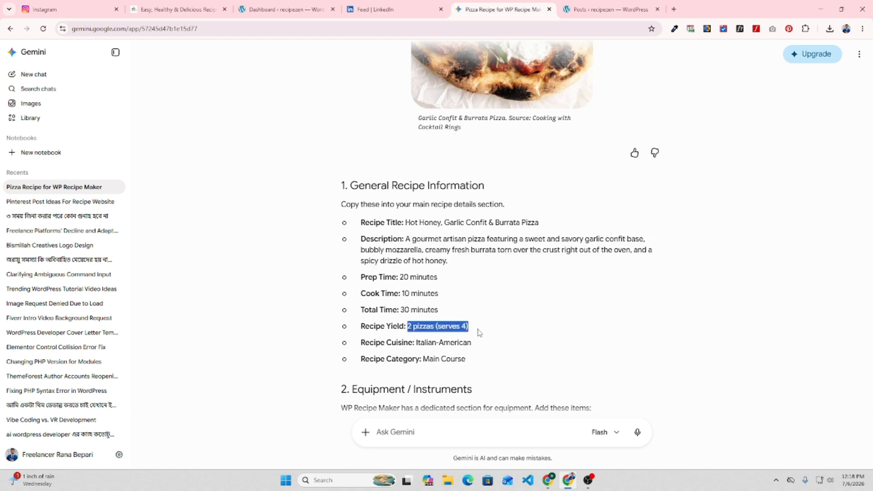
{"action": "right_click", "coordinate": [476, 334]}
{"action": "left_click", "coordinate": [489, 339]}
{"action": "scroll", "coordinate": [478, 359], "scroll_direction": "down", "scroll_amount": 2}
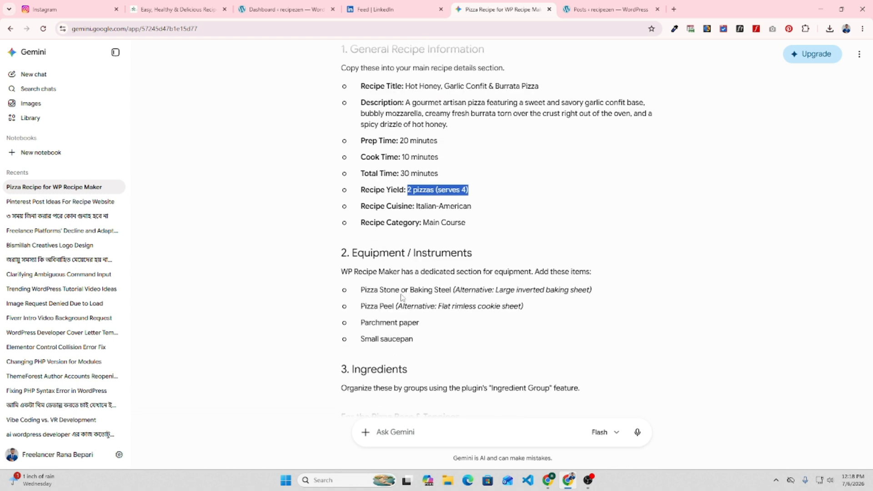
{"action": "scroll", "coordinate": [510, 264], "scroll_direction": "up", "scroll_amount": 3}
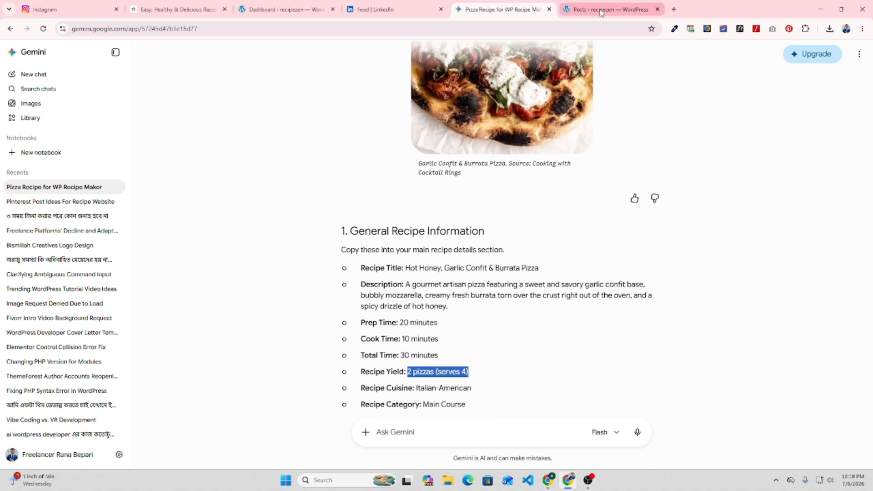
Switch to the WordPress posts list of the recipezen site and start a new post
{"action": "left_click", "coordinate": [601, 13]}
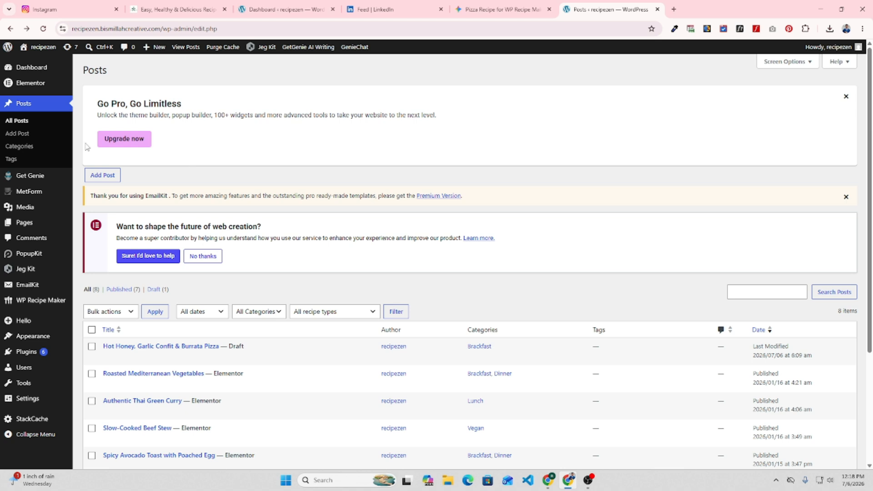
{"action": "left_click", "coordinate": [23, 105]}
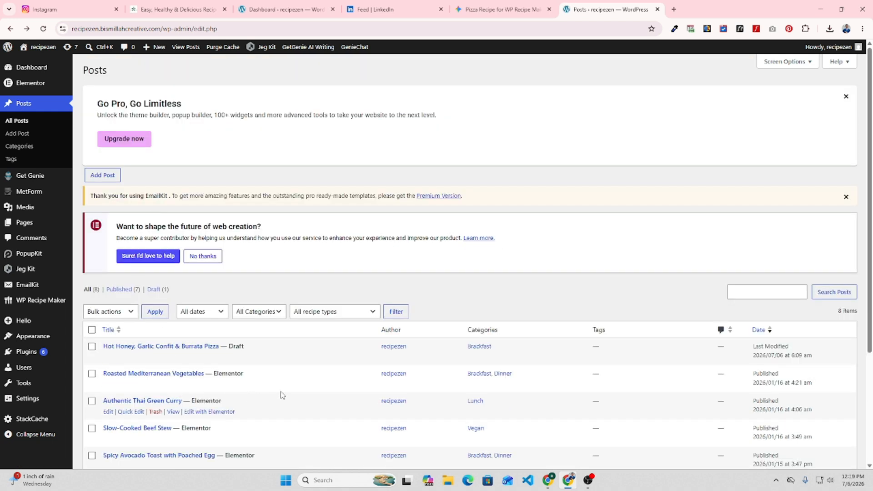
{"action": "left_click", "coordinate": [99, 177]}
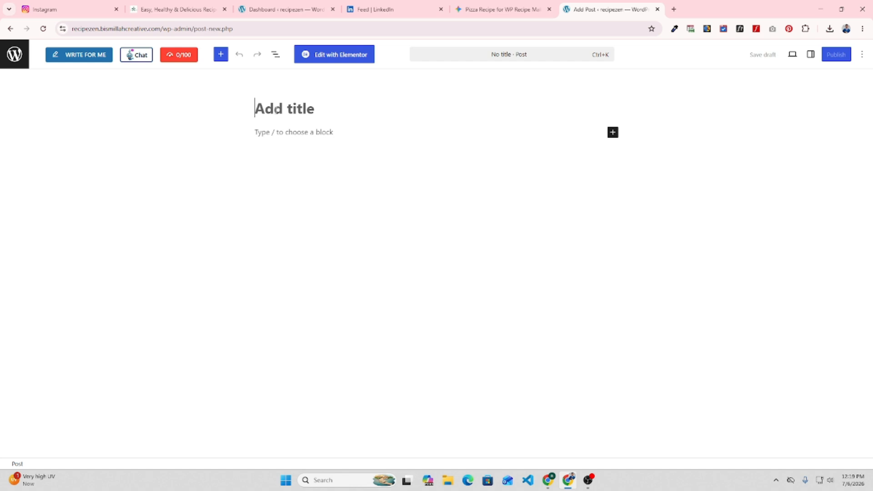
Title the post "Hot Honey, Garlic Confit & Burrata Pizza" using the copied entry from the clipboard history
{"action": "right_click", "coordinate": [275, 110]}
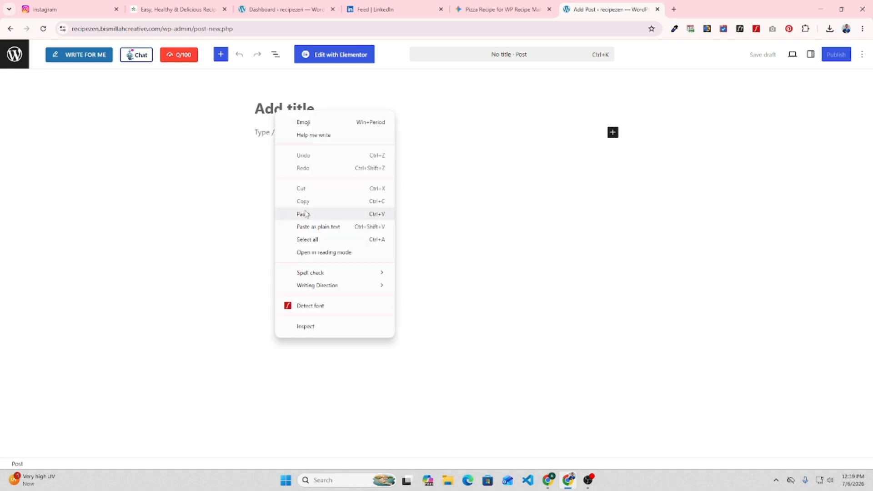
{"action": "left_click", "coordinate": [258, 114]}
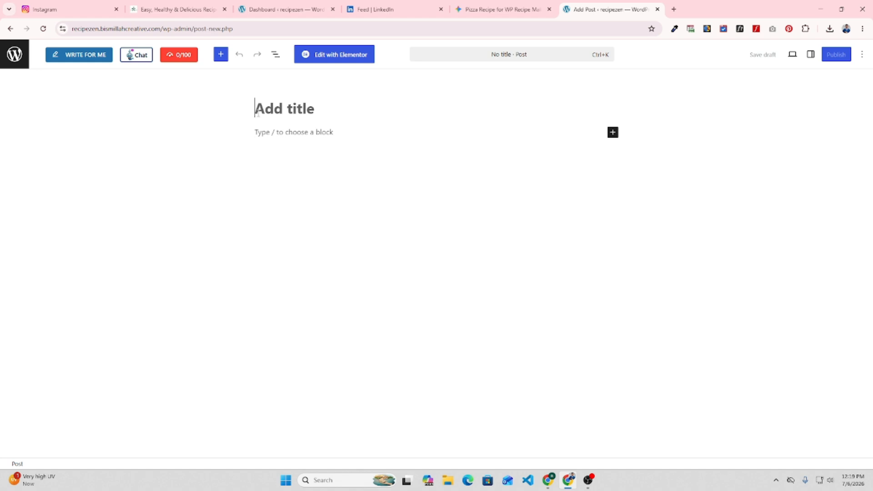
{"action": "key", "text": "super+v"}
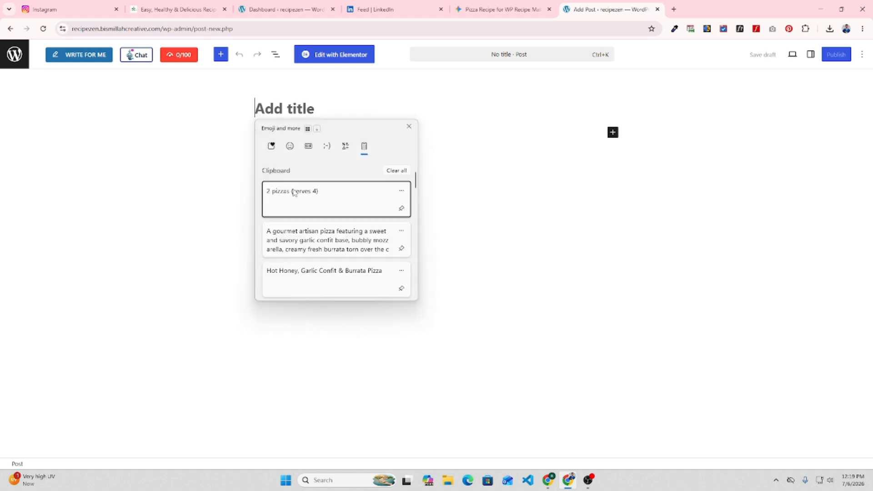
{"action": "scroll", "coordinate": [318, 233], "scroll_direction": "down", "scroll_amount": 2}
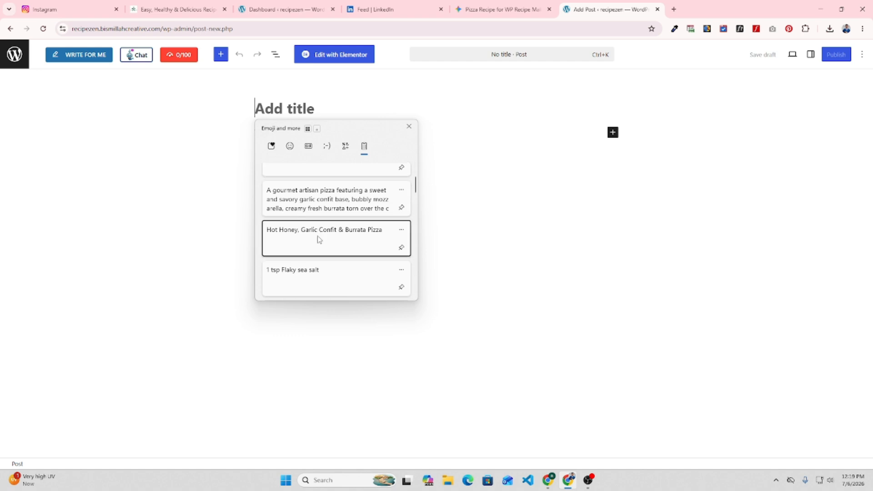
{"action": "left_click", "coordinate": [319, 234]}
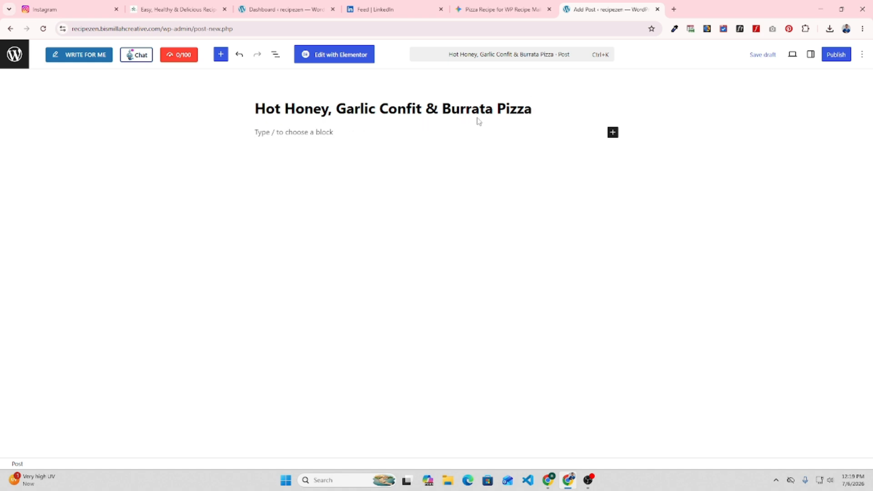
Insert a WPRM Recipe block below the post title and start creating a new recipe in it
{"action": "left_click", "coordinate": [613, 132]}
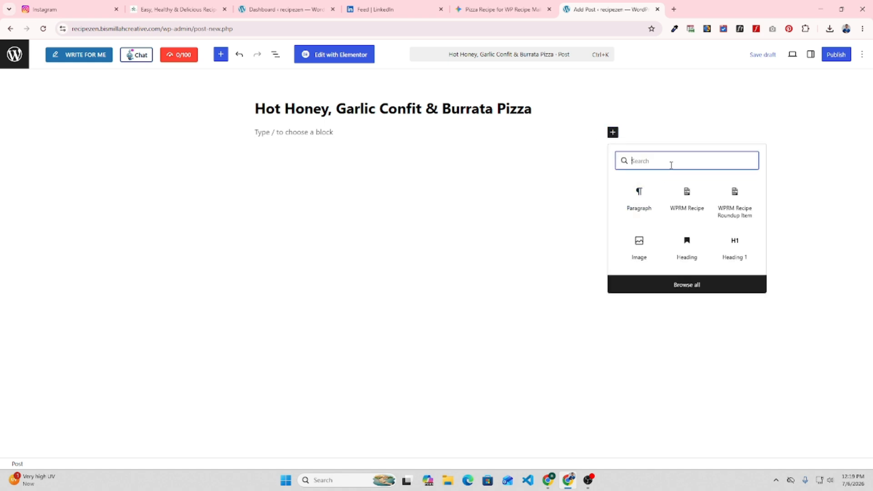
{"action": "left_click", "coordinate": [684, 197]}
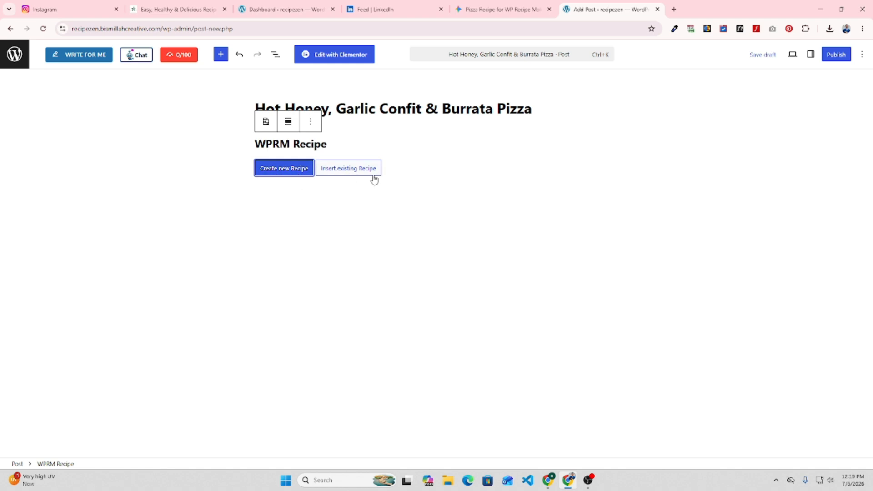
{"action": "left_click", "coordinate": [283, 169]}
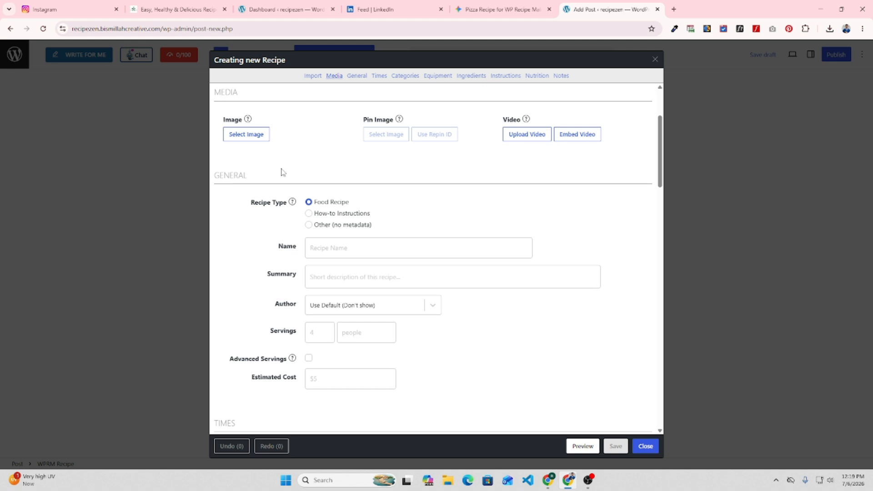
Set the recipe image to the pizza photo "images" from the media library, accepting the image width warning
{"action": "left_click", "coordinate": [247, 136]}
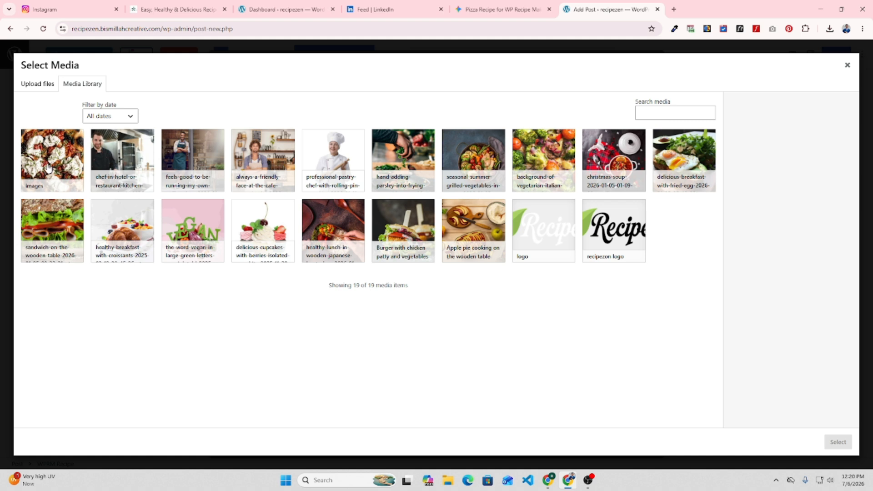
{"action": "left_click", "coordinate": [47, 167]}
{"action": "left_click", "coordinate": [838, 443]}
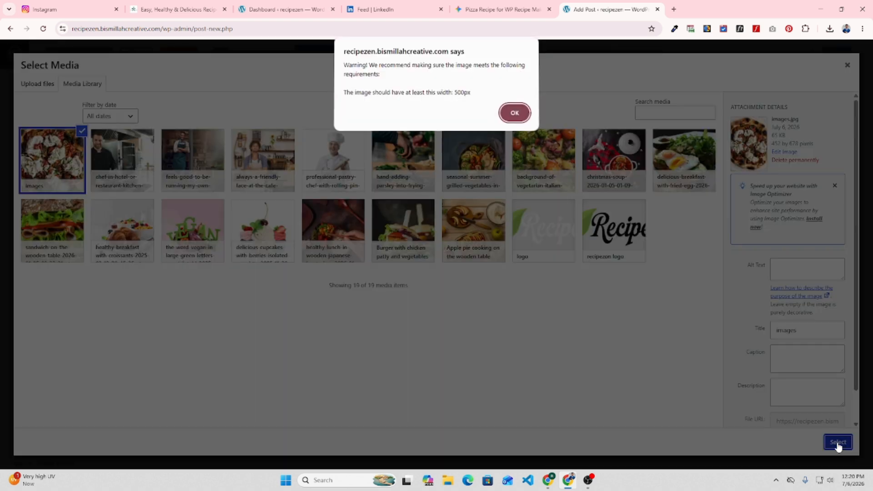
{"action": "left_click", "coordinate": [519, 118]}
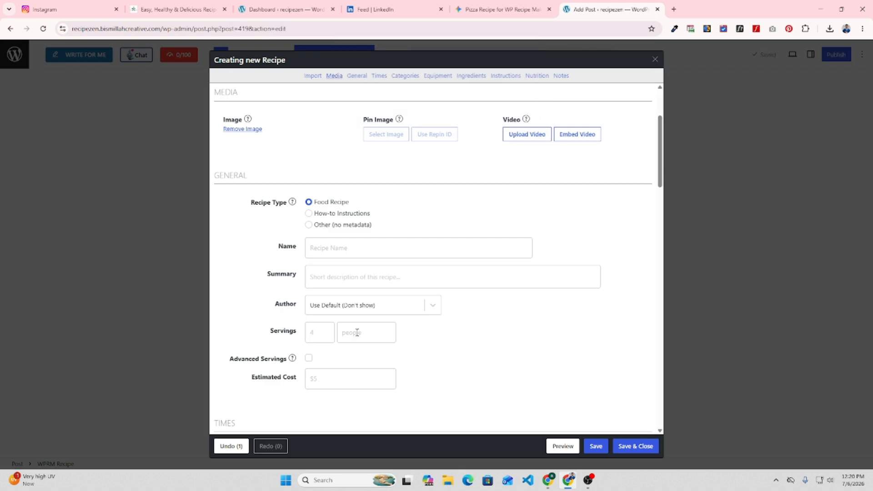
Name the recipe "Hot Honey, Garlic Confit & Burrata Pizza" and paste the copied gourmet artisan pizza description as its summary
{"action": "scroll", "coordinate": [357, 259], "scroll_direction": "down", "scroll_amount": 3}
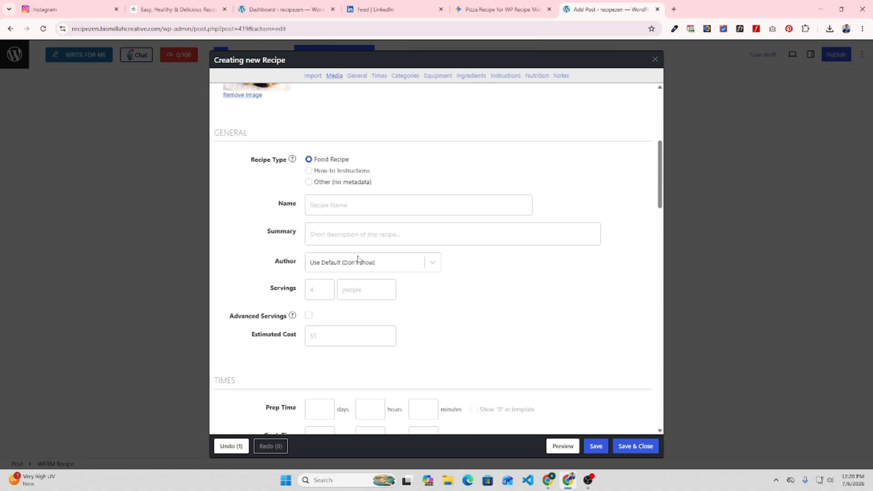
{"action": "left_click", "coordinate": [334, 205]}
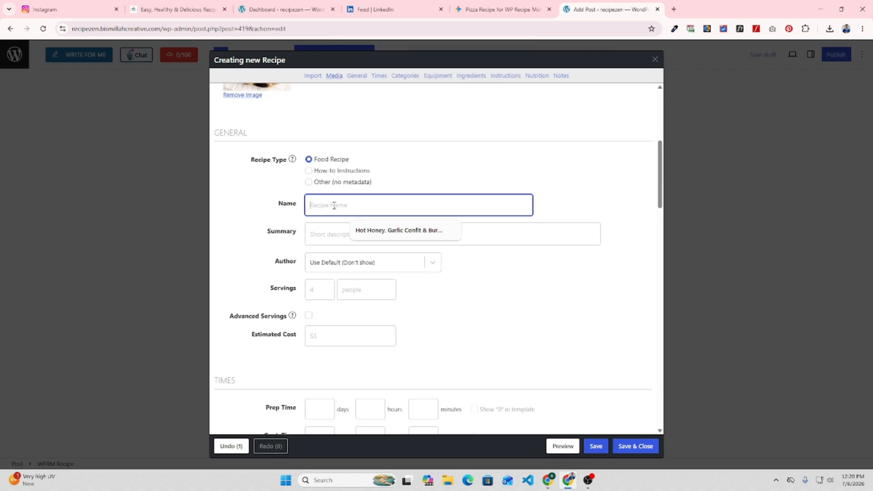
{"action": "left_click", "coordinate": [382, 231]}
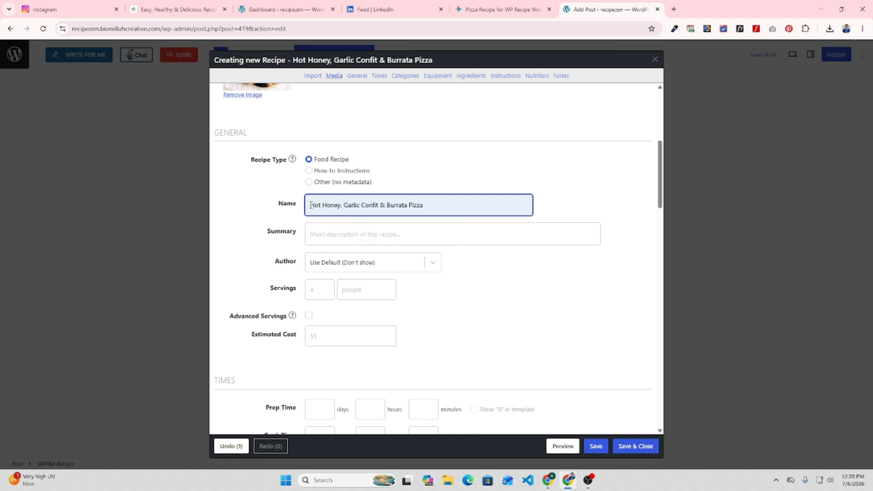
{"action": "left_click", "coordinate": [341, 235]}
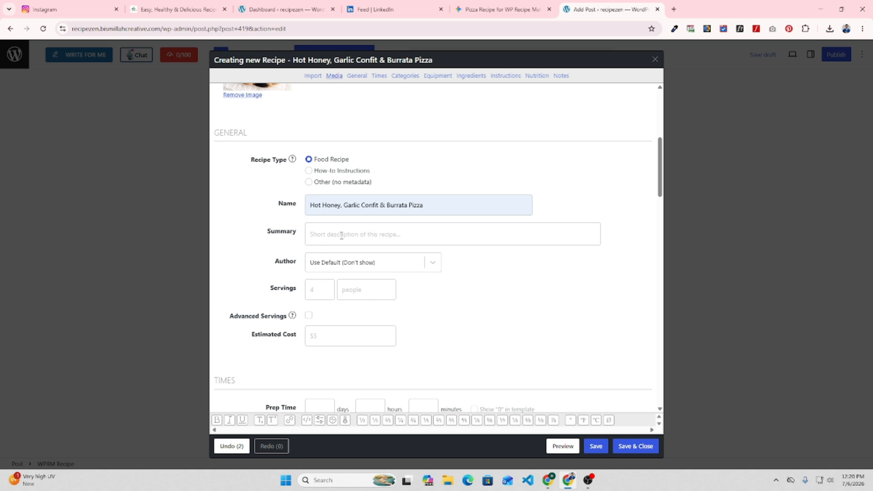
{"action": "key", "text": "super+v"}
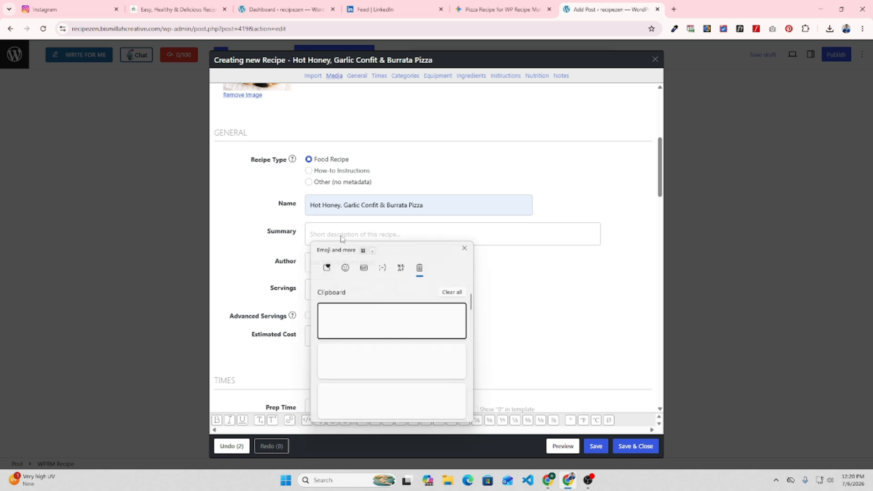
{"action": "left_click", "coordinate": [377, 361]}
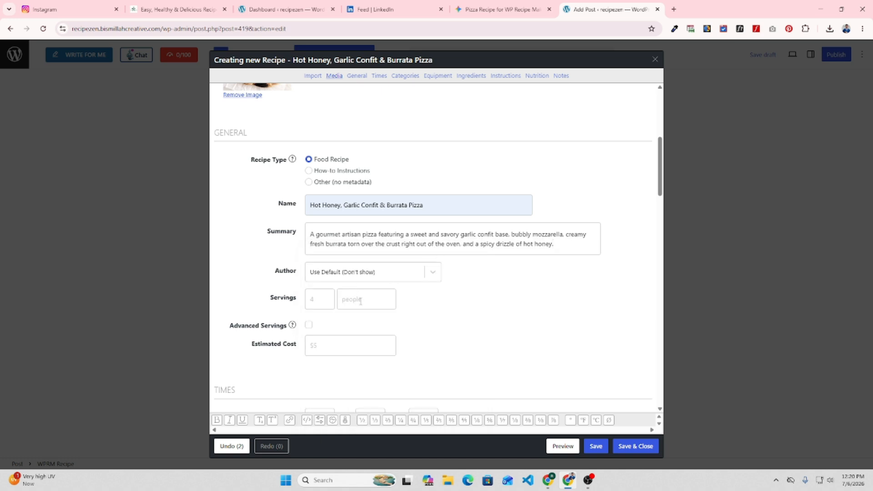
Set the recipe's servings unit to "2 pizzas (serves 4)"
{"action": "left_click", "coordinate": [360, 300]}
{"action": "type", "text": "2 pizzas (serves 4)"}
{"action": "left_click", "coordinate": [383, 326]}
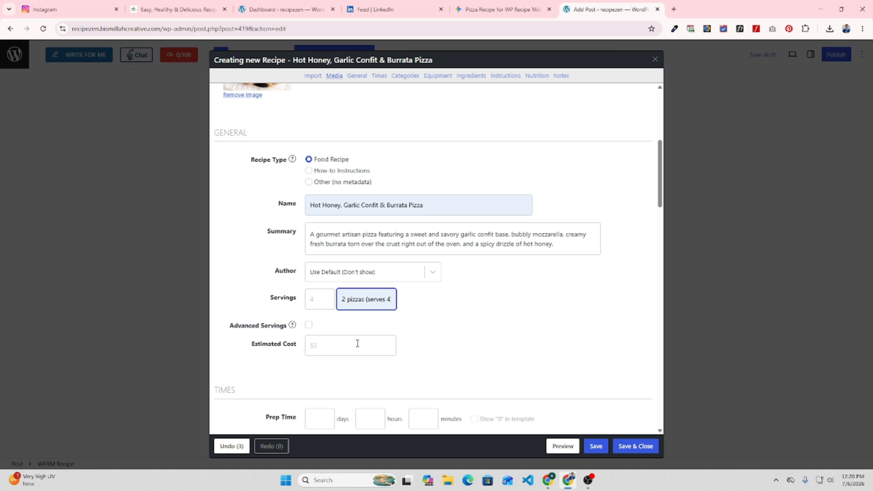
Set the recipe's prep time to 20 minutes
{"action": "scroll", "coordinate": [358, 344], "scroll_direction": "down", "scroll_amount": 1}
{"action": "scroll", "coordinate": [385, 301], "scroll_direction": "down", "scroll_amount": 3}
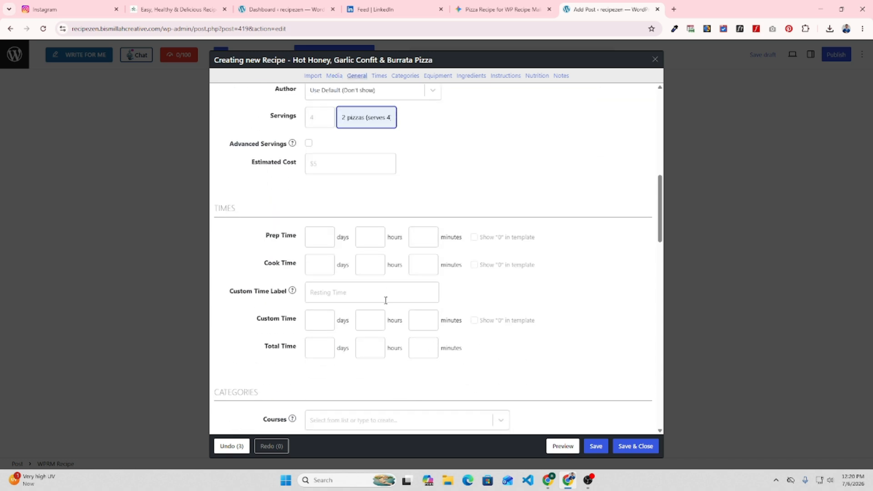
{"action": "left_click", "coordinate": [417, 241]}
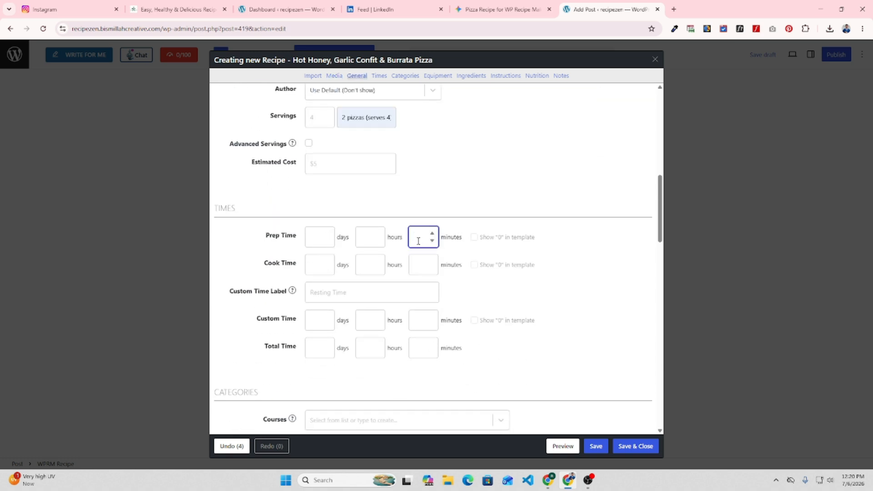
{"action": "type", "text": "20"}
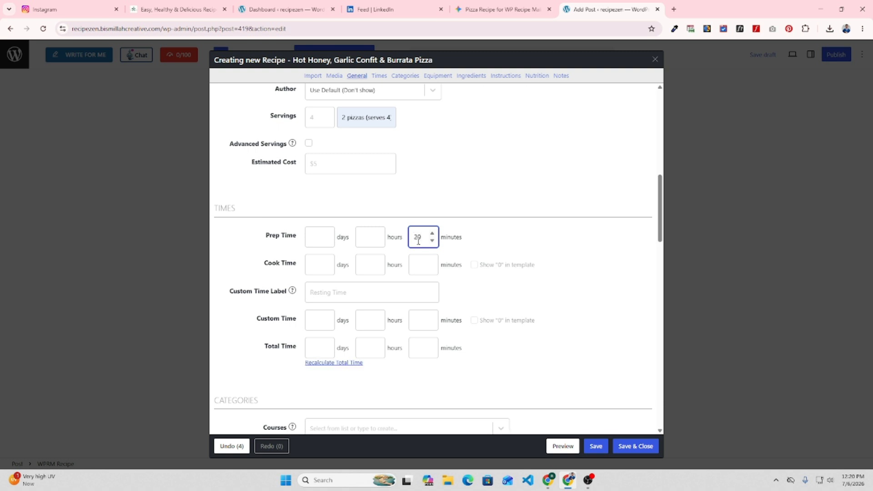
Set the recipe's cook time to 10 minutes and its total time to 29 minutes
{"action": "left_click", "coordinate": [417, 266]}
{"action": "type", "text": "10"}
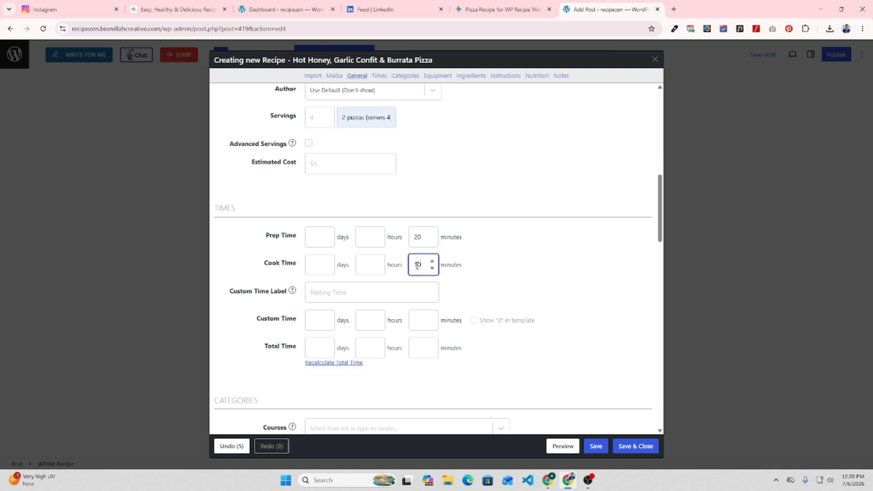
{"action": "left_click", "coordinate": [420, 321]}
{"action": "left_click", "coordinate": [422, 347]}
{"action": "type", "text": "29"}
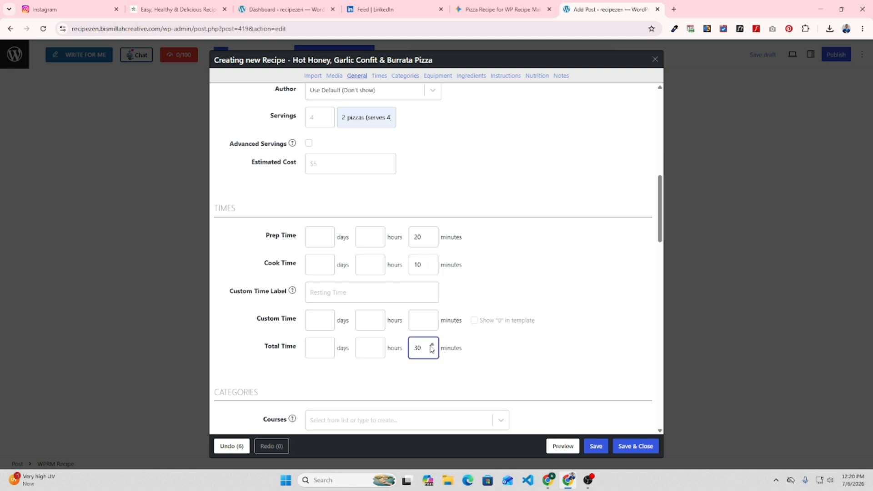
Assign Main Course as the recipe's course
{"action": "scroll", "coordinate": [396, 323], "scroll_direction": "down", "scroll_amount": 2}
{"action": "scroll", "coordinate": [476, 308], "scroll_direction": "down", "scroll_amount": 2}
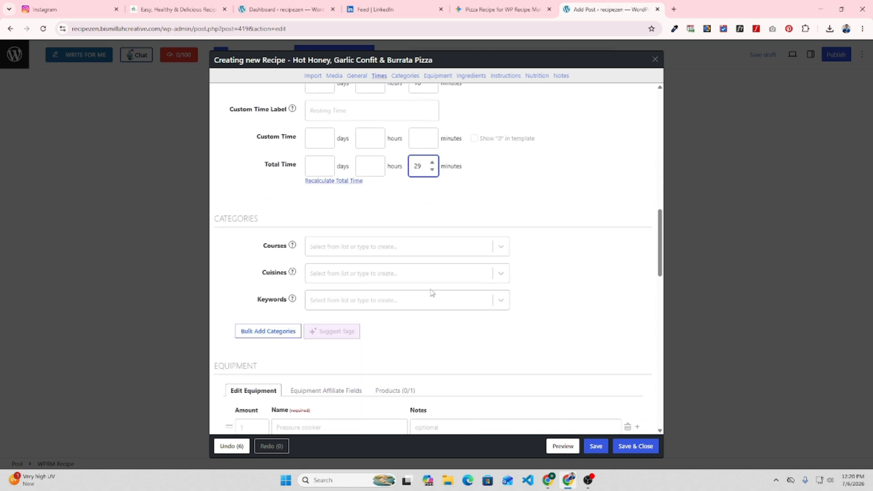
{"action": "left_click", "coordinate": [389, 246]}
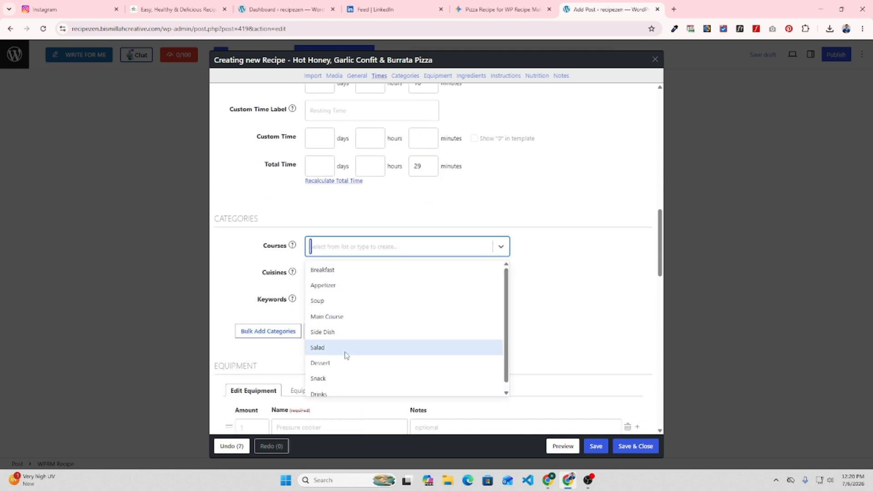
{"action": "scroll", "coordinate": [340, 372], "scroll_direction": "up", "scroll_amount": 1}
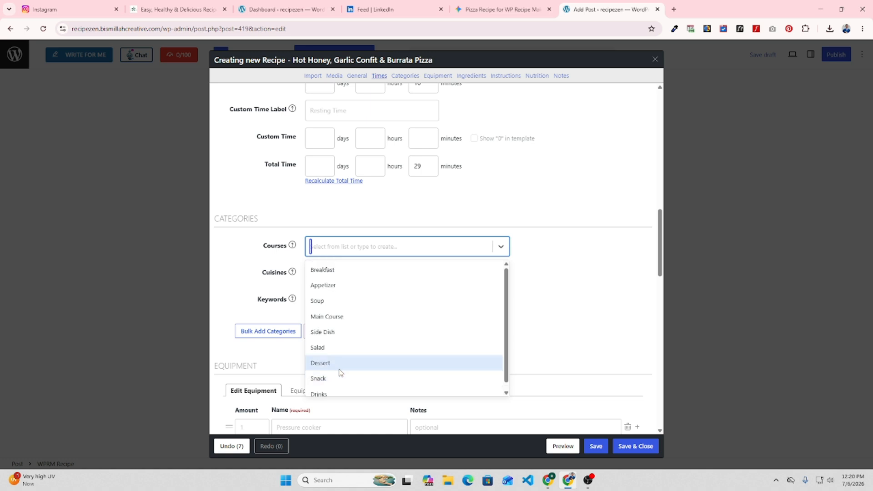
{"action": "scroll", "coordinate": [355, 364], "scroll_direction": "down", "scroll_amount": 1}
{"action": "scroll", "coordinate": [355, 364], "scroll_direction": "up", "scroll_amount": 1}
{"action": "left_click", "coordinate": [348, 319]}
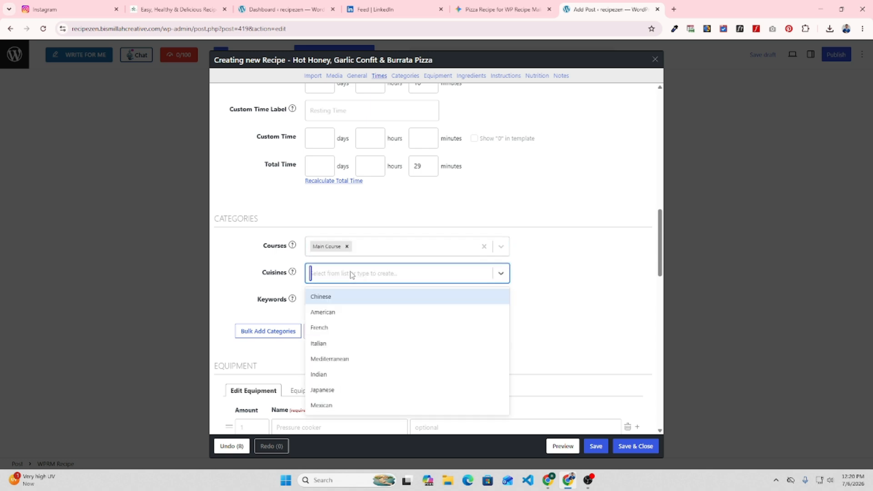
Assign Italian and Chinese as the recipe's cuisines
{"action": "left_click", "coordinate": [336, 342]}
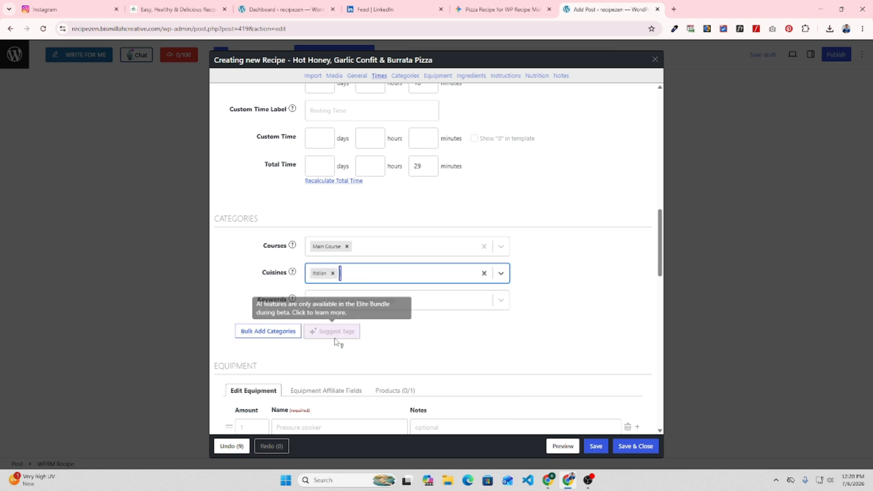
{"action": "left_click", "coordinate": [366, 268]}
{"action": "left_click", "coordinate": [352, 308]}
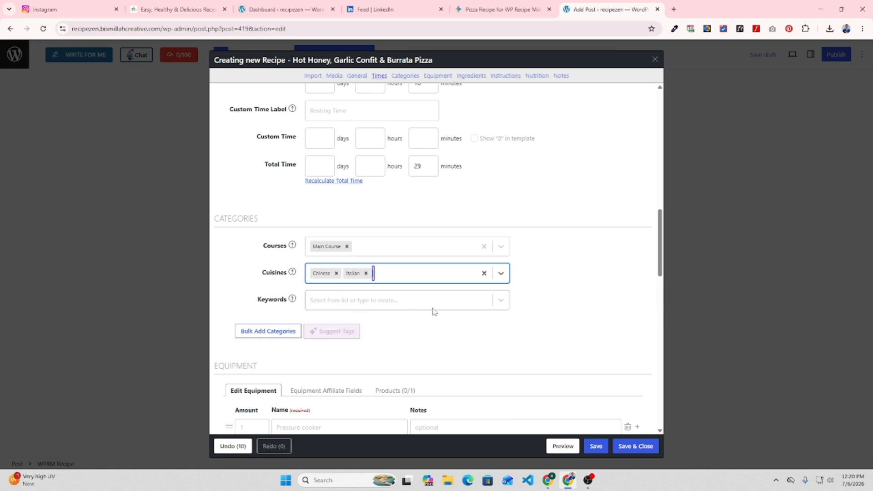
Copy the word "Pizza" from the recipe's name for use as a keyword
{"action": "scroll", "coordinate": [571, 312], "scroll_direction": "down", "scroll_amount": 1}
{"action": "left_click", "coordinate": [393, 261]}
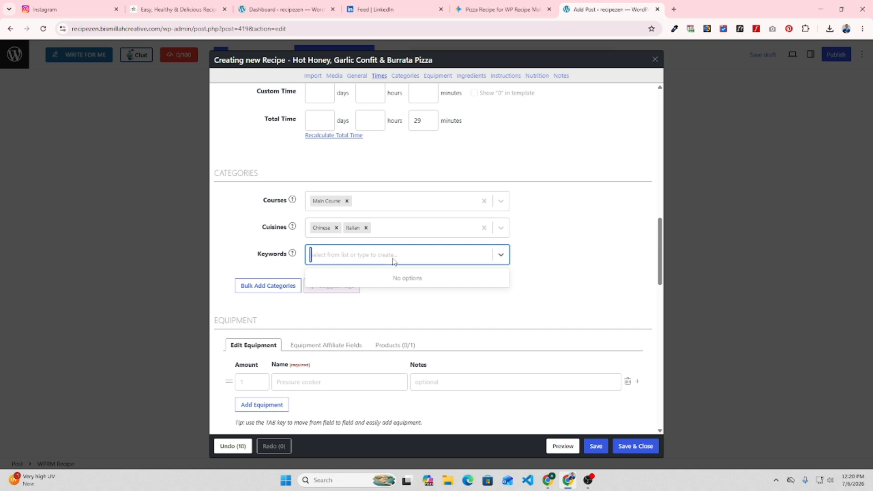
{"action": "scroll", "coordinate": [418, 266], "scroll_direction": "up", "scroll_amount": 10}
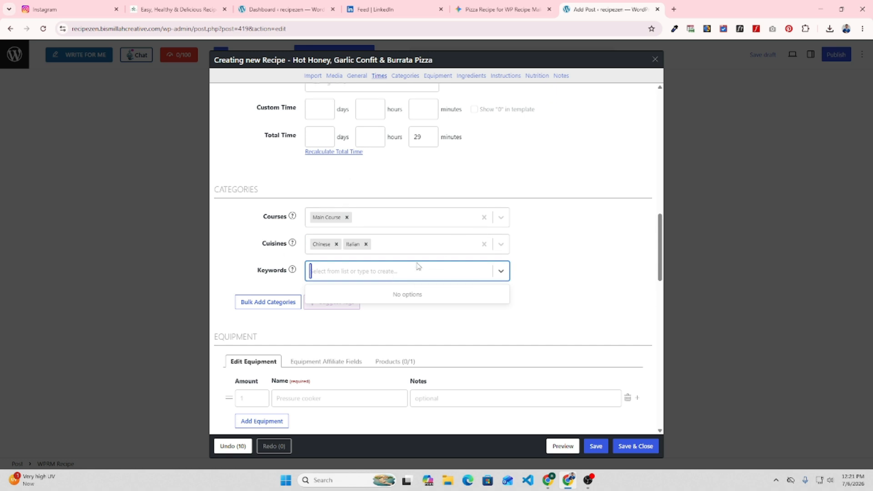
{"action": "left_click_drag", "start_coordinate": [423, 252], "coordinate": [414, 251]}
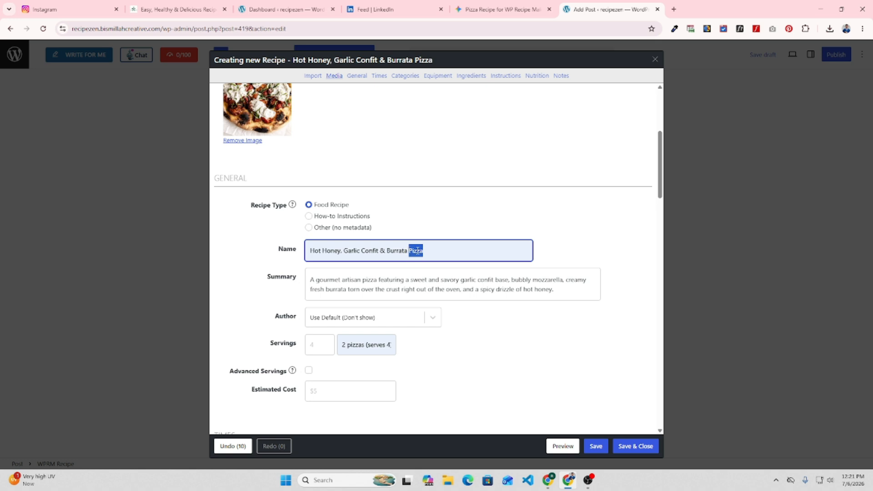
{"action": "right_click", "coordinate": [417, 249]}
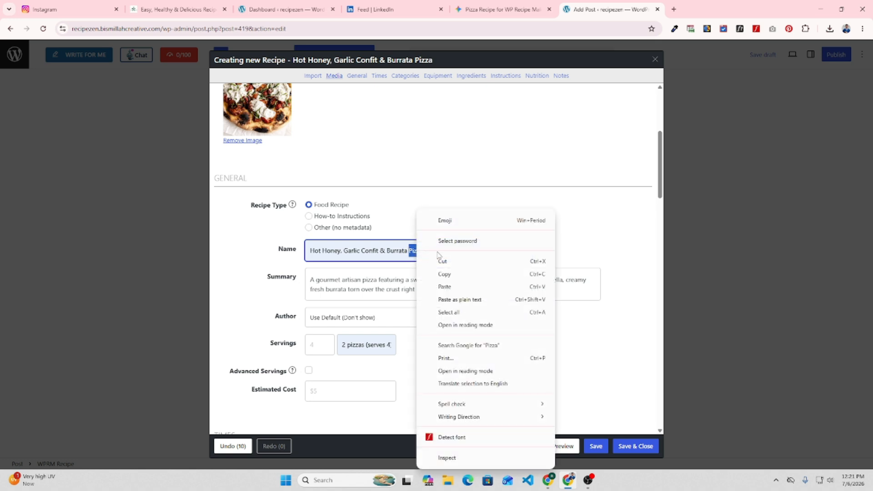
{"action": "left_click", "coordinate": [455, 276]}
Add the copied word "Pizza" as a recipe keyword
{"action": "scroll", "coordinate": [461, 271], "scroll_direction": "down", "scroll_amount": 13}
{"action": "scroll", "coordinate": [387, 273], "scroll_direction": "up", "scroll_amount": 4}
{"action": "left_click", "coordinate": [359, 300]}
{"action": "right_click", "coordinate": [358, 298]}
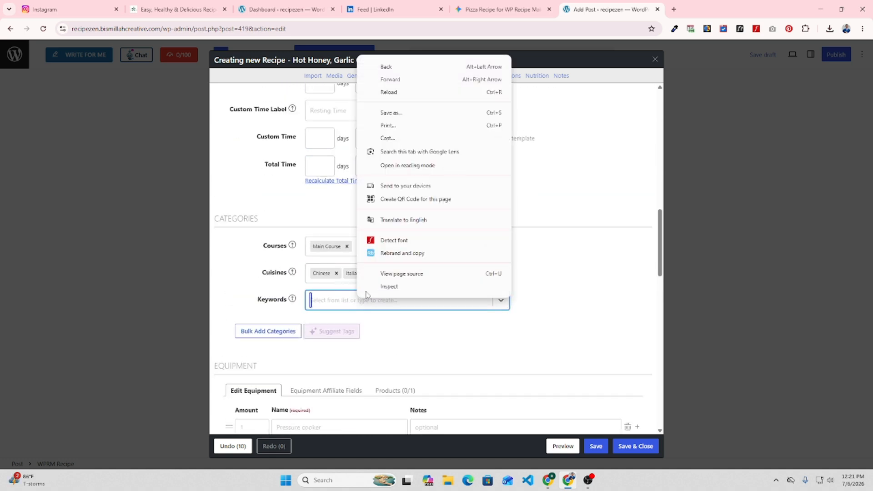
{"action": "left_click", "coordinate": [335, 305]}
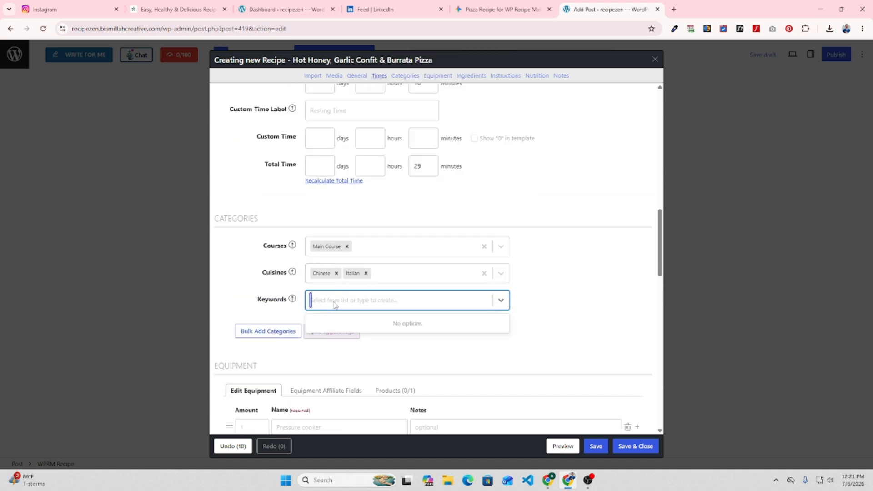
{"action": "key", "text": "super+v"}
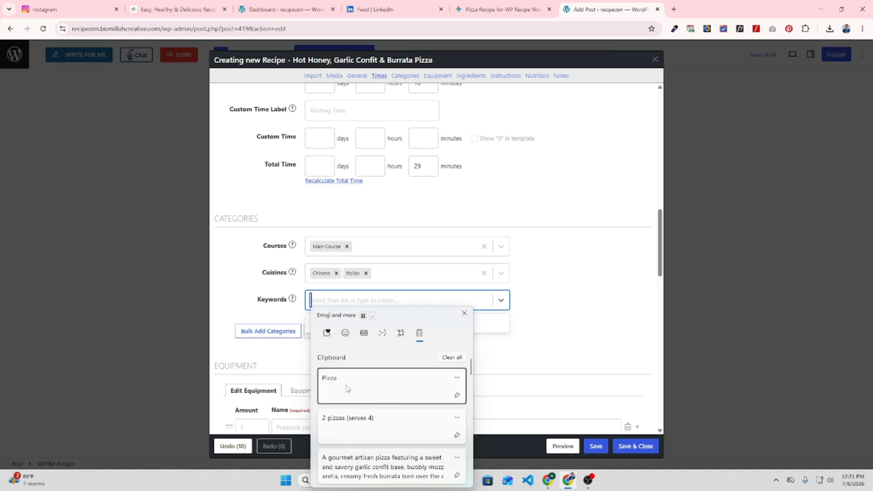
{"action": "left_click", "coordinate": [347, 387]}
{"action": "left_click", "coordinate": [381, 327]}
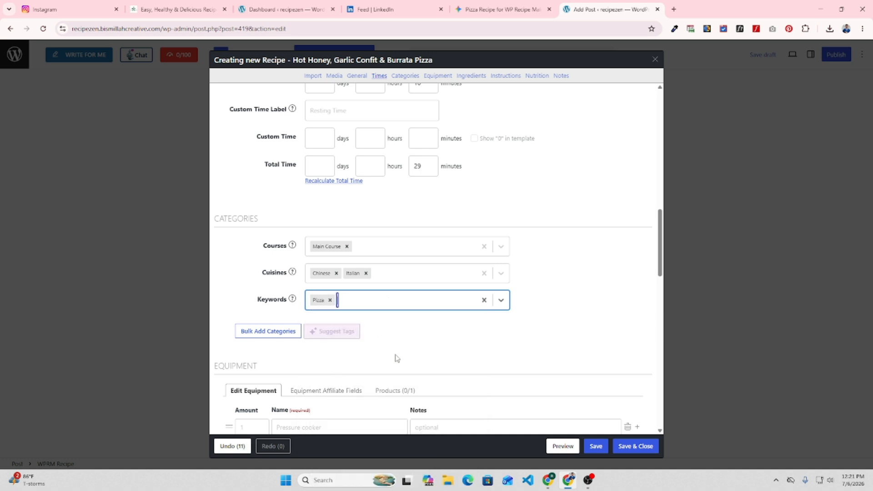
Switch to the Gemini chat and copy the equipment item "Pizza Stone or Baking Steel (Alternative: Large inverted baking sheet)"
{"action": "scroll", "coordinate": [394, 356], "scroll_direction": "down", "scroll_amount": 3}
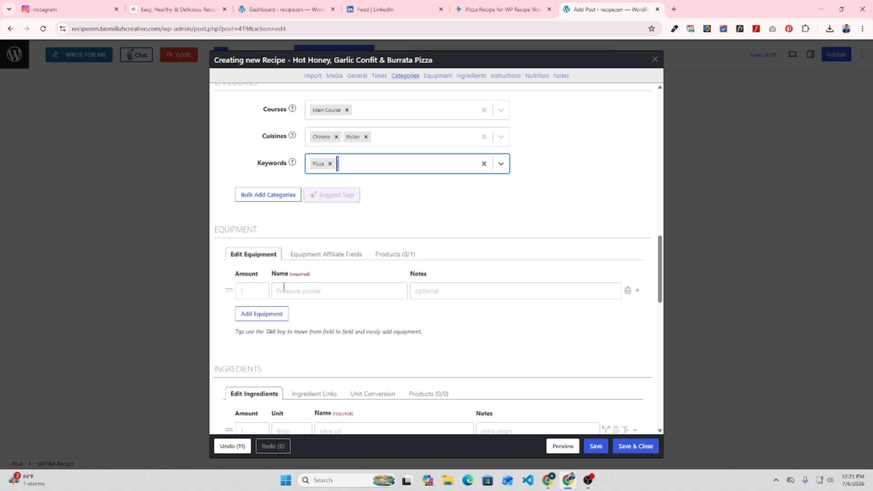
{"action": "left_click", "coordinate": [324, 290]}
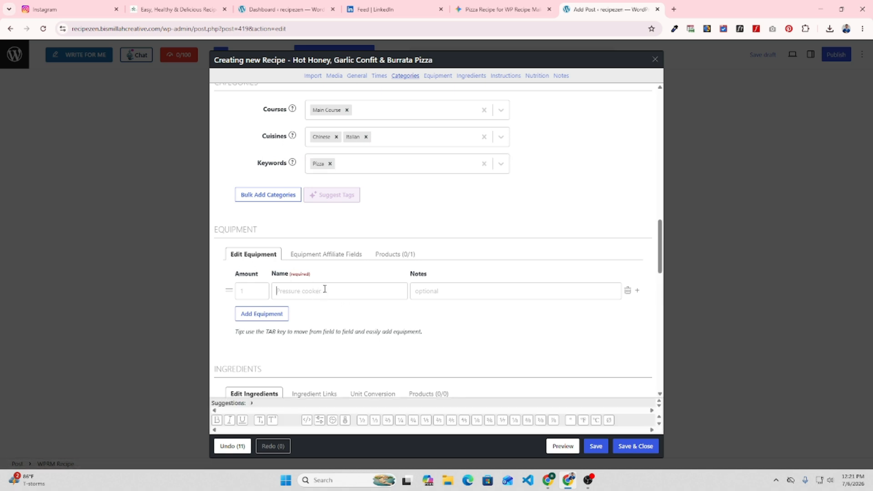
{"action": "left_click", "coordinate": [482, 9]}
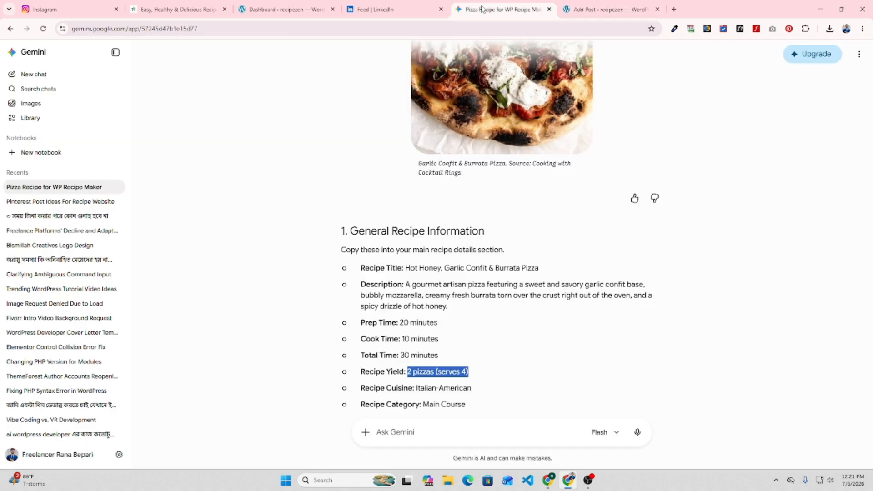
{"action": "scroll", "coordinate": [492, 269], "scroll_direction": "down", "scroll_amount": 4}
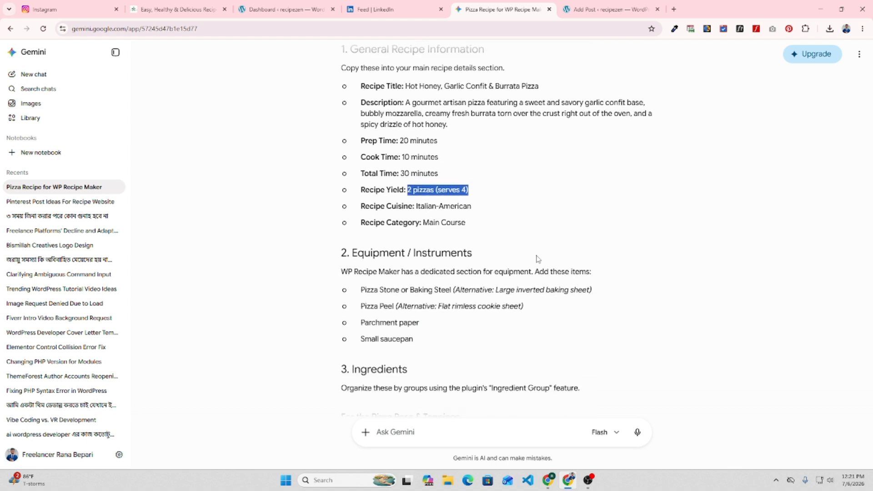
{"action": "scroll", "coordinate": [538, 259], "scroll_direction": "down", "scroll_amount": 1}
{"action": "left_click_drag", "start_coordinate": [361, 245], "coordinate": [577, 243]}
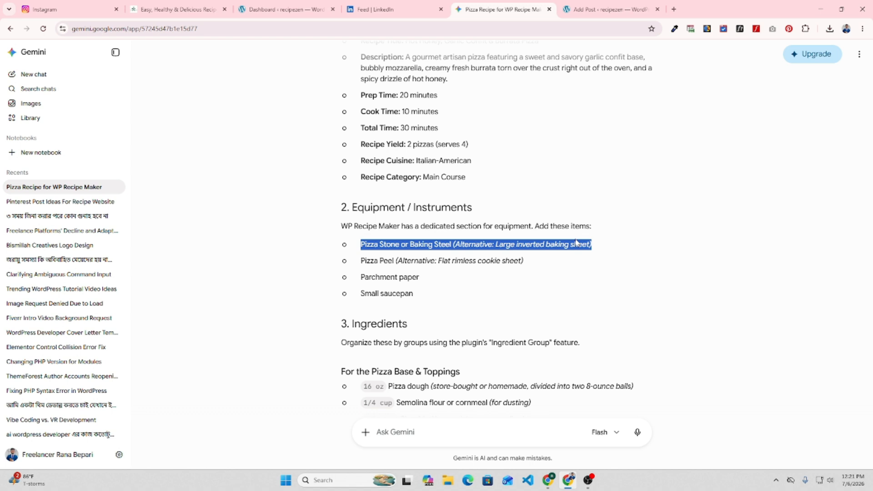
{"action": "right_click", "coordinate": [576, 244]}
{"action": "left_click", "coordinate": [601, 255]}
Copy the Pizza Peel, Parchment paper and Small saucepan equipment items one by one from the Gemini list
{"action": "mouse_move", "coordinate": [360, 261]}
{"action": "left_mouse_down"}
{"action": "mouse_move", "coordinate": [513, 260]}
{"action": "mouse_move", "coordinate": [362, 262]}
{"action": "left_mouse_up"}
{"action": "right_click", "coordinate": [387, 263]}
{"action": "left_click", "coordinate": [409, 272]}
{"action": "triple_click", "coordinate": [380, 276]}
{"action": "right_click", "coordinate": [381, 279]}
{"action": "left_click", "coordinate": [399, 289]}
{"action": "triple_click", "coordinate": [379, 294]}
{"action": "right_click", "coordinate": [379, 297]}
{"action": "left_click", "coordinate": [402, 310]}
Return to the WordPress recipe editor and paste the copied Pizza Stone or Baking Steel item as the first equipment name
{"action": "left_click", "coordinate": [601, 10]}
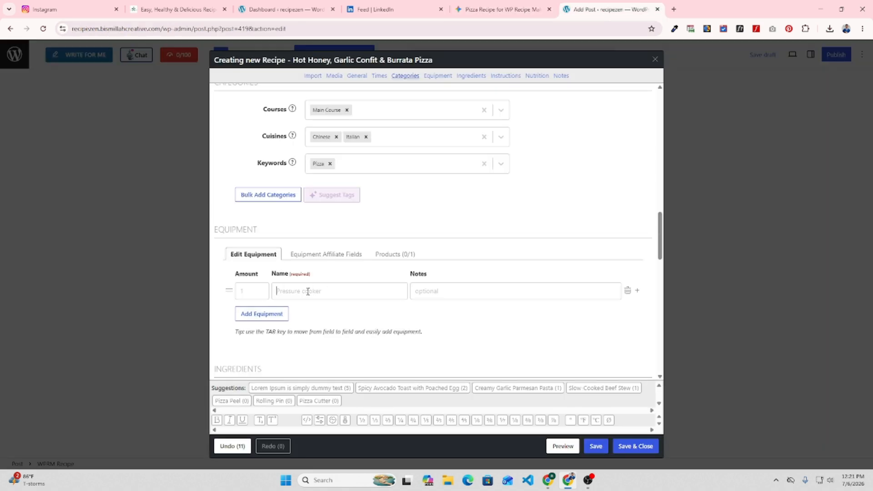
{"action": "key", "text": "super+v"}
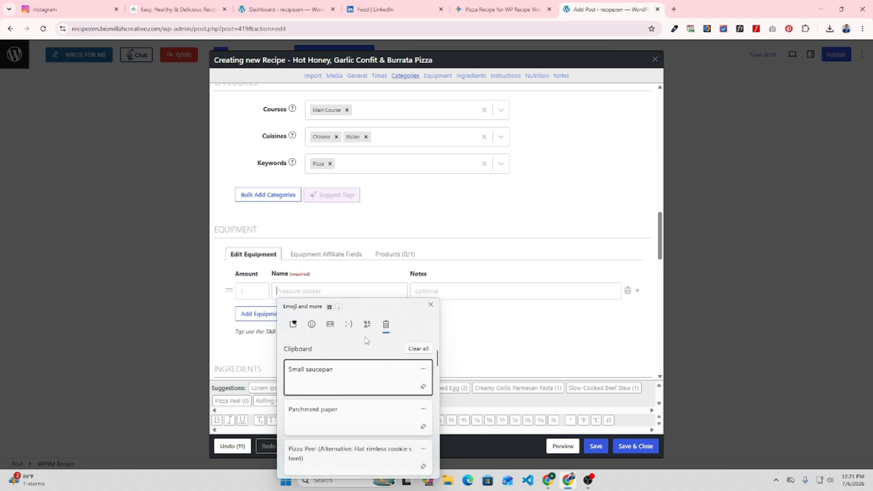
{"action": "scroll", "coordinate": [337, 401], "scroll_direction": "down", "scroll_amount": 1}
{"action": "scroll", "coordinate": [352, 413], "scroll_direction": "down", "scroll_amount": 1}
{"action": "left_click", "coordinate": [343, 414]}
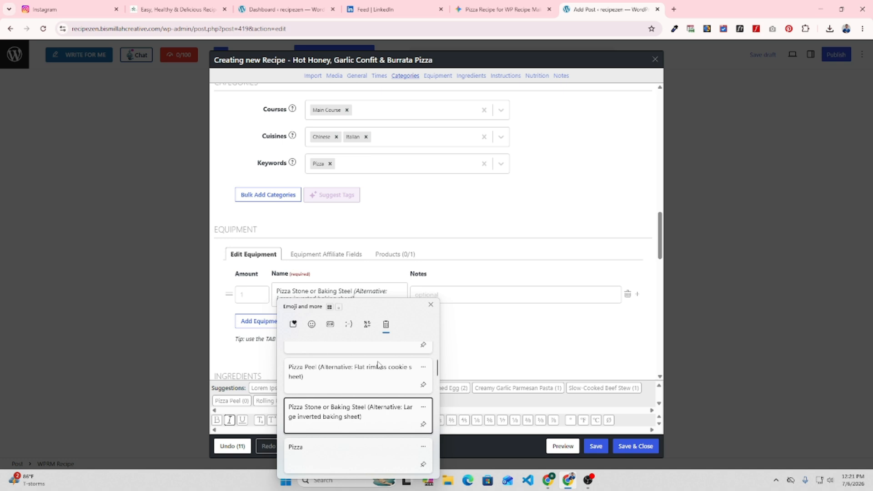
Add a second equipment row named "Pizza Peel (Alternative: Flat rimless cookie sheet)" from the clipboard history
{"action": "scroll", "coordinate": [500, 310], "scroll_direction": "down", "scroll_amount": 2}
{"action": "left_click", "coordinate": [253, 232]}
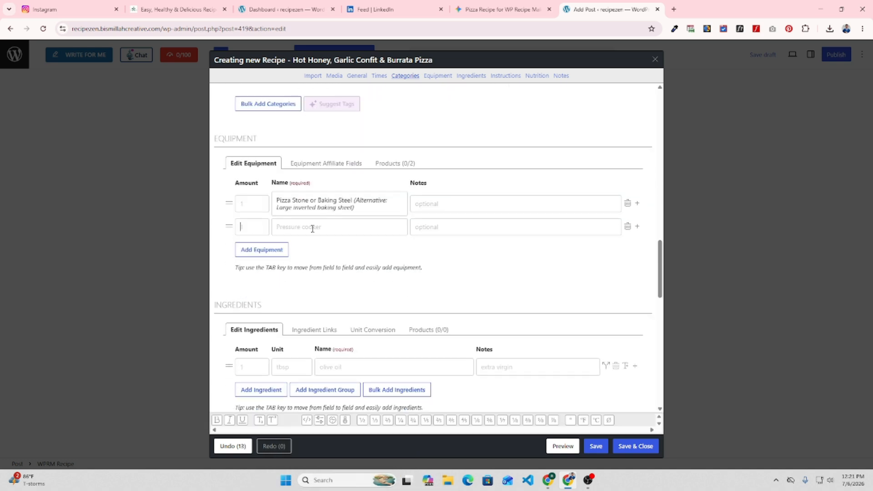
{"action": "key", "text": "super+v"}
{"action": "scroll", "coordinate": [334, 374], "scroll_direction": "down", "scroll_amount": 1}
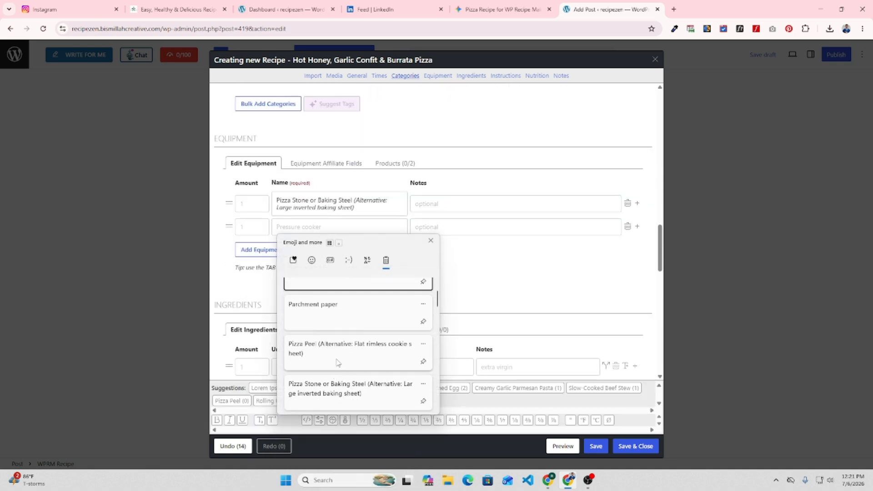
{"action": "left_click", "coordinate": [344, 352]}
Add a third equipment row named "Parchment paper" from the clipboard history
{"action": "left_click", "coordinate": [254, 256]}
{"action": "key", "text": "Tab"}
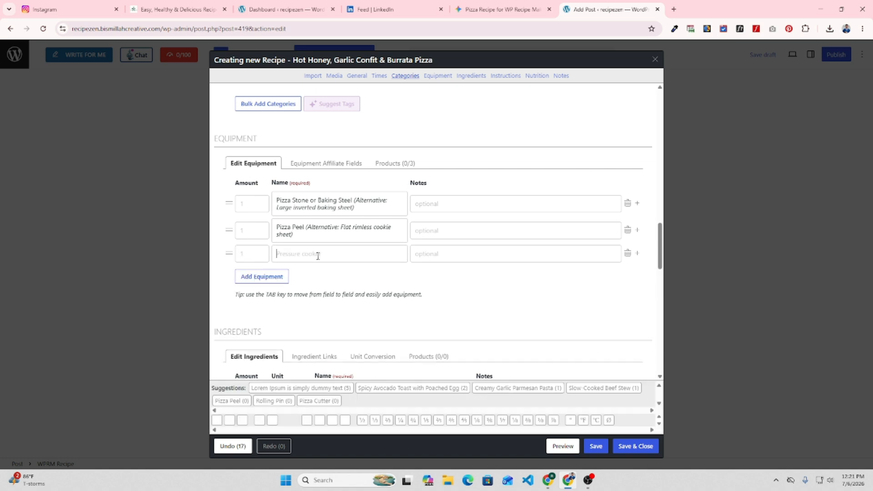
{"action": "key", "text": "super"}
{"action": "key", "text": "Escape"}
{"action": "key", "text": "super+v"}
{"action": "left_click", "coordinate": [333, 369]}
Add a fourth equipment row named "Small saucepan" from the clipboard history
{"action": "left_click", "coordinate": [264, 278]}
{"action": "key", "text": "Tab"}
{"action": "key", "text": "super+v"}
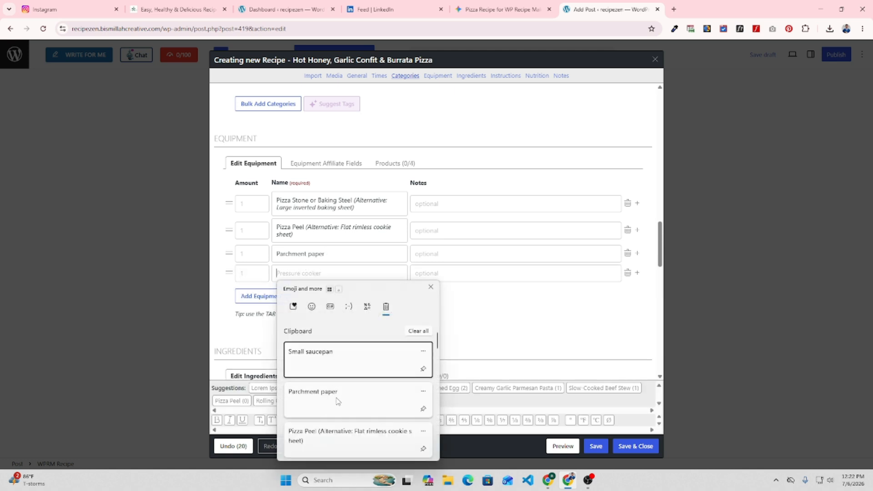
{"action": "left_click", "coordinate": [341, 354]}
Go back to the Gemini chat and copy the ingredient group heading "For the Pizza Base & Toppings"
{"action": "scroll", "coordinate": [413, 315], "scroll_direction": "down", "scroll_amount": 3}
{"action": "scroll", "coordinate": [414, 316], "scroll_direction": "down", "scroll_amount": 2}
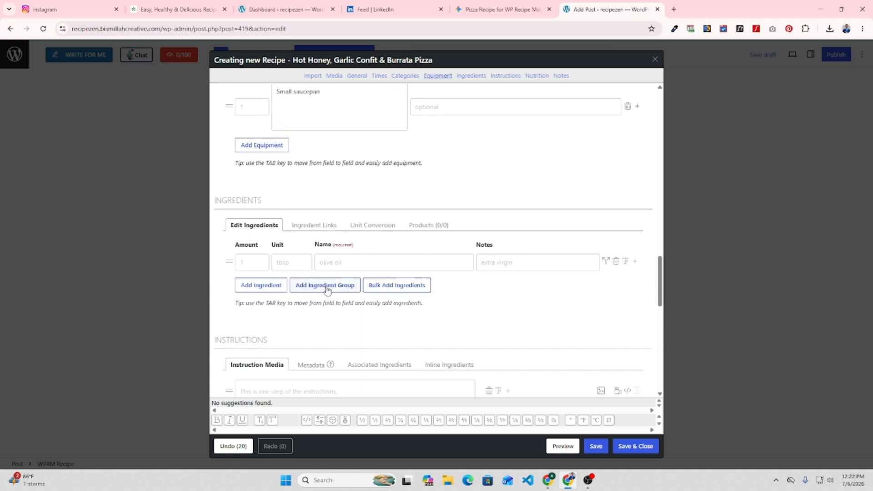
{"action": "left_click", "coordinate": [500, 10]}
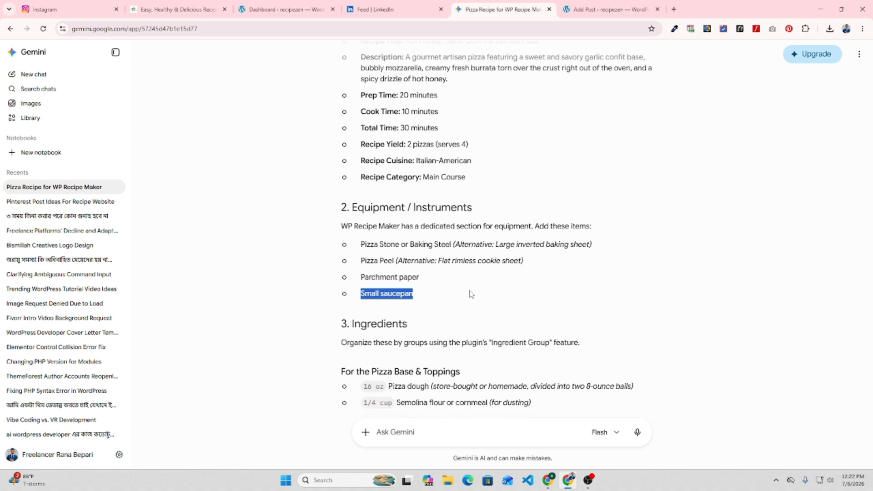
{"action": "scroll", "coordinate": [471, 294], "scroll_direction": "down", "scroll_amount": 2}
{"action": "left_click_drag", "start_coordinate": [342, 283], "coordinate": [465, 286]}
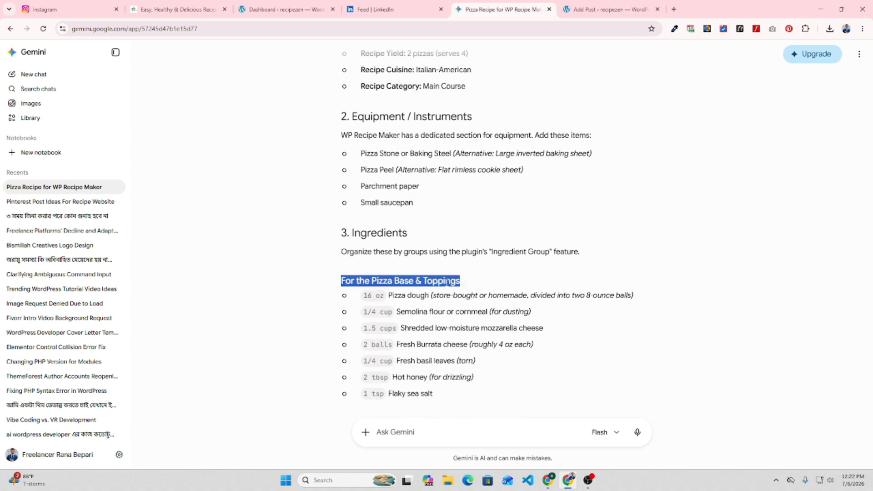
{"action": "right_click", "coordinate": [445, 282]}
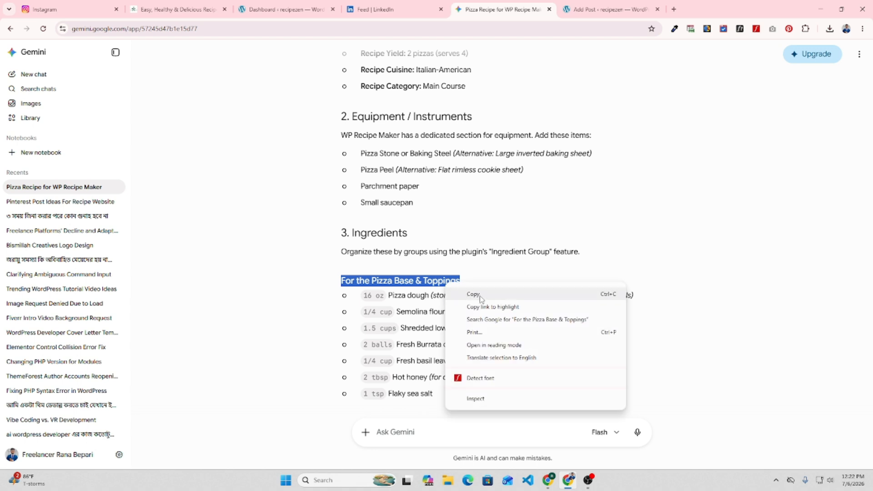
{"action": "left_click", "coordinate": [477, 295]}
Copy the 16 oz Pizza dough line and the 1/4 cup Semolina flour or cornmeal line separately from Gemini's ingredients
{"action": "triple_click", "coordinate": [415, 296]}
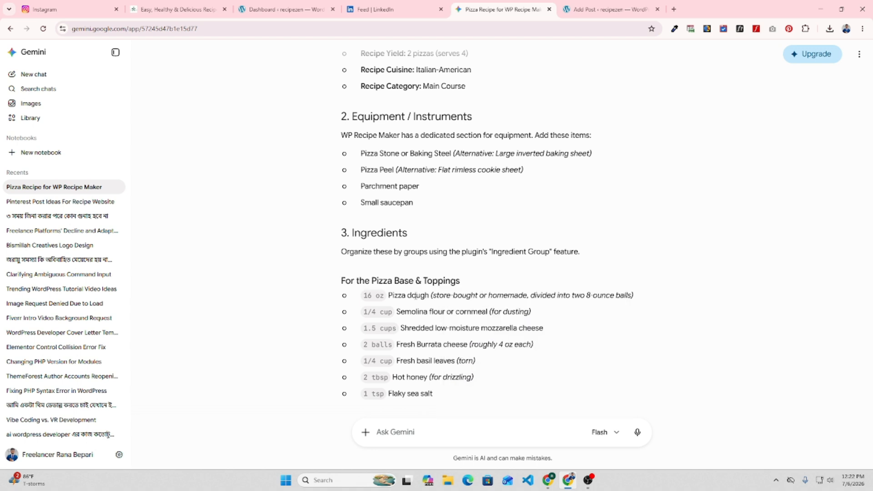
{"action": "right_click", "coordinate": [422, 297]}
{"action": "left_click", "coordinate": [453, 308]}
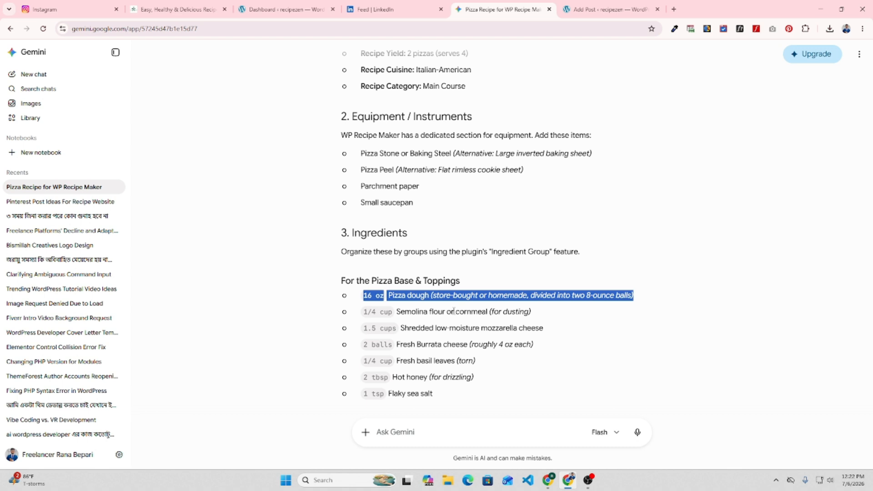
{"action": "triple_click", "coordinate": [446, 311]}
{"action": "right_click", "coordinate": [445, 311]}
{"action": "left_click", "coordinate": [468, 323]}
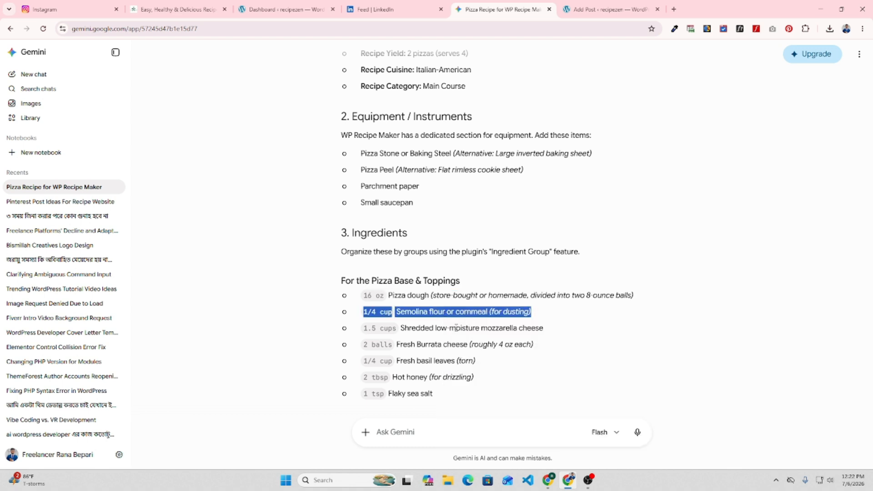
Copy the 1.5 cups Shredded low-moisture mozzarella cheese line and the 2 balls Fresh Burrata cheese line separately from Gemini's ingredients
{"action": "triple_click", "coordinate": [454, 329]}
{"action": "right_click", "coordinate": [455, 329]}
{"action": "left_click", "coordinate": [473, 339]}
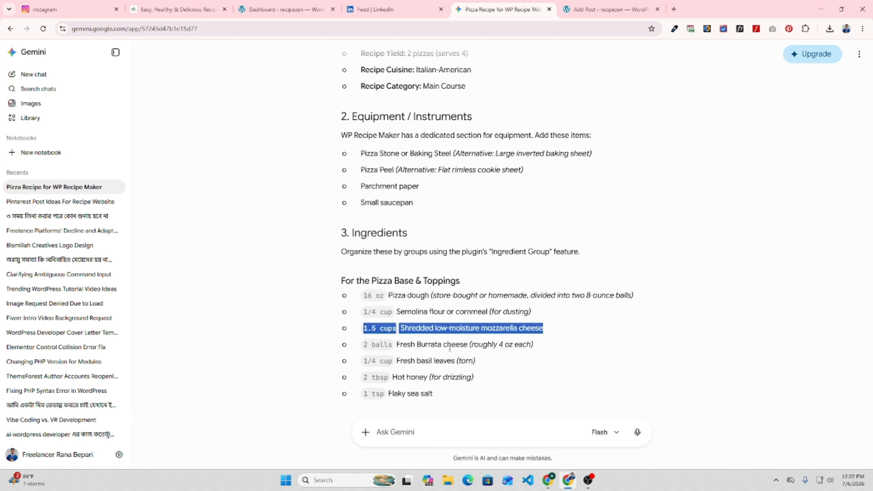
{"action": "triple_click", "coordinate": [455, 346]}
{"action": "right_click", "coordinate": [455, 347]}
{"action": "left_click", "coordinate": [477, 231]}
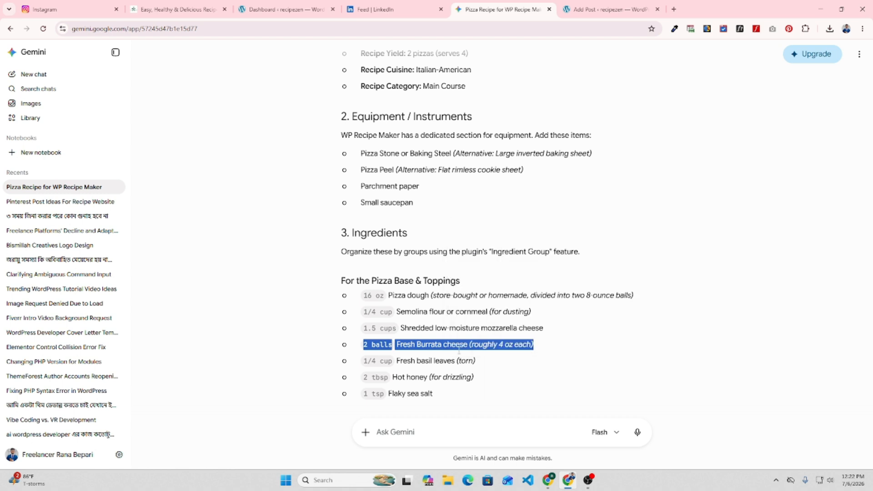
Copy the 1/4 cup Fresh basil leaves, 2 tbsp Hot honey and 1 tsp Flaky sea salt lines one by one
{"action": "triple_click", "coordinate": [448, 362]}
{"action": "right_click", "coordinate": [448, 361]}
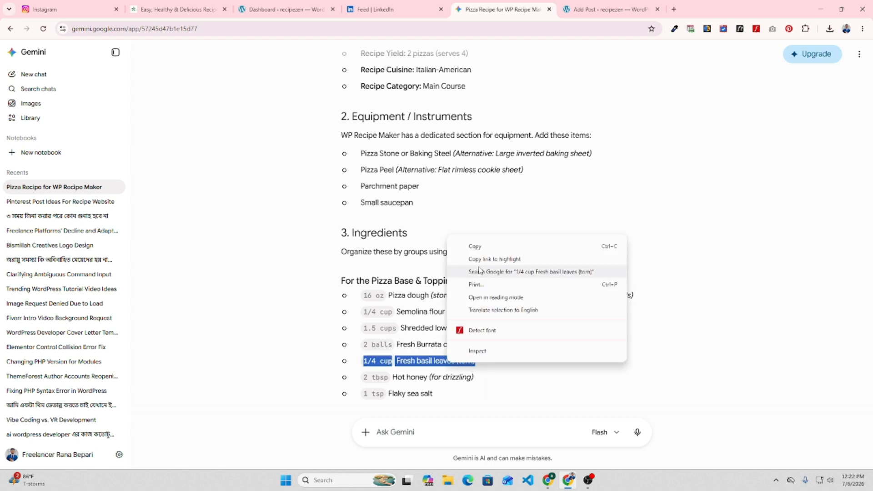
{"action": "left_click", "coordinate": [474, 241]}
{"action": "scroll", "coordinate": [432, 285], "scroll_direction": "down", "scroll_amount": 2}
{"action": "triple_click", "coordinate": [430, 287]}
{"action": "right_click", "coordinate": [430, 286]}
{"action": "left_click", "coordinate": [457, 293]}
{"action": "triple_click", "coordinate": [415, 299]}
{"action": "right_click", "coordinate": [415, 299]}
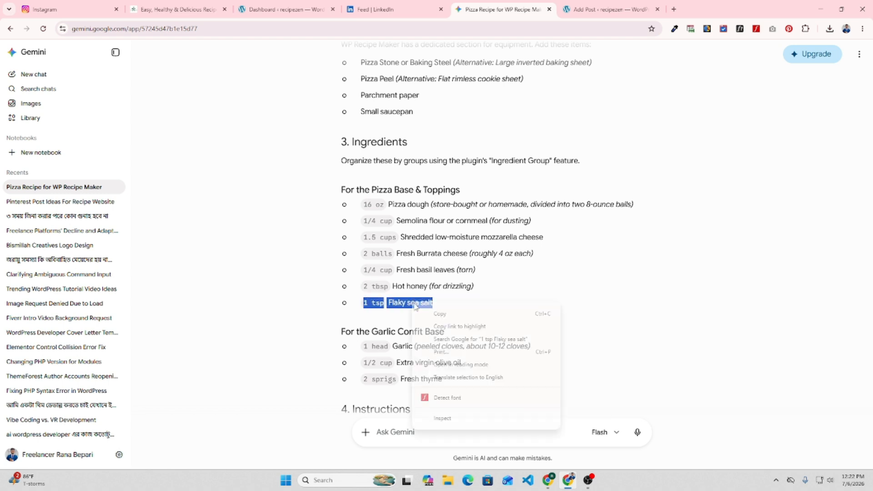
{"action": "left_click", "coordinate": [443, 315]}
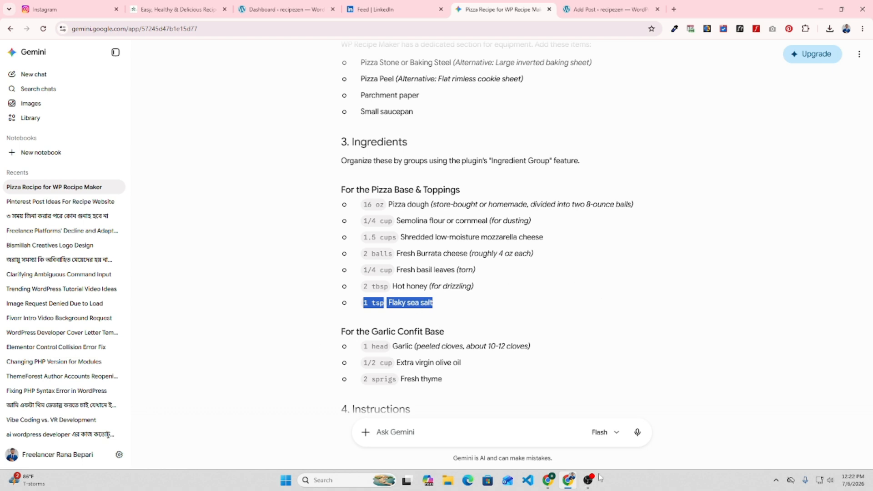
Back in the recipe editor, add an ingredient group above the empty ingredient row, headed "For the Pizza Base & Toppings" from the clipboard history
{"action": "left_click", "coordinate": [610, 13]}
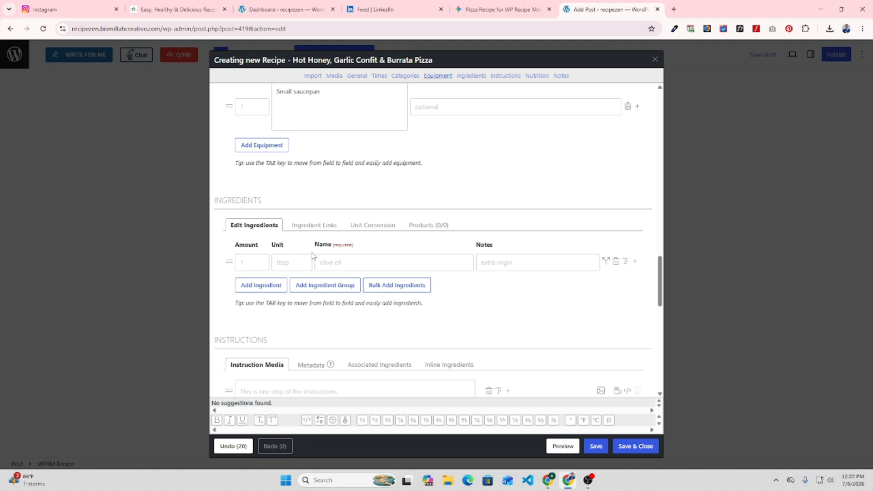
{"action": "left_click", "coordinate": [342, 262]}
{"action": "left_click", "coordinate": [323, 286]}
{"action": "left_click_drag", "start_coordinate": [231, 279], "coordinate": [231, 261]}
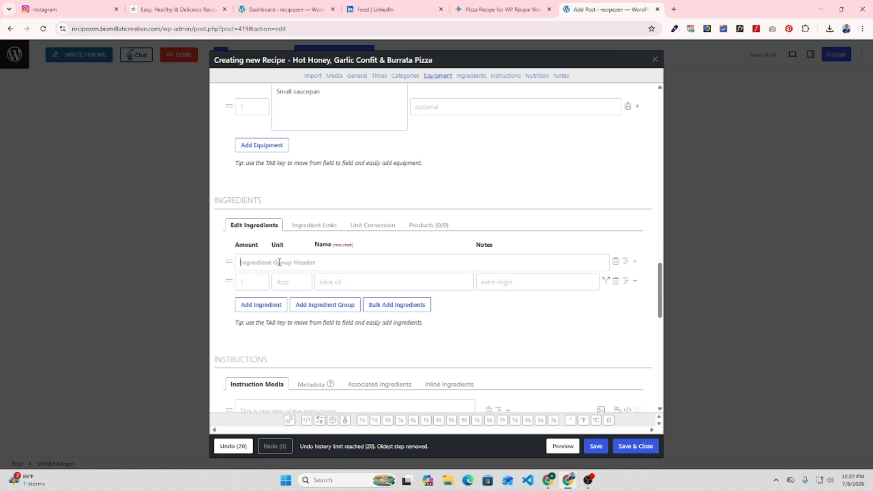
{"action": "key", "text": "super+v"}
{"action": "scroll", "coordinate": [317, 359], "scroll_direction": "down", "scroll_amount": 3}
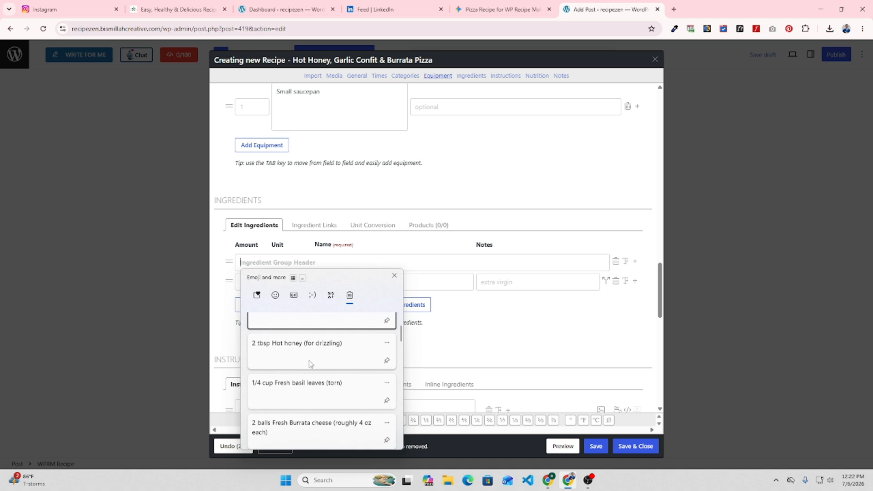
{"action": "scroll", "coordinate": [317, 378], "scroll_direction": "down", "scroll_amount": 5}
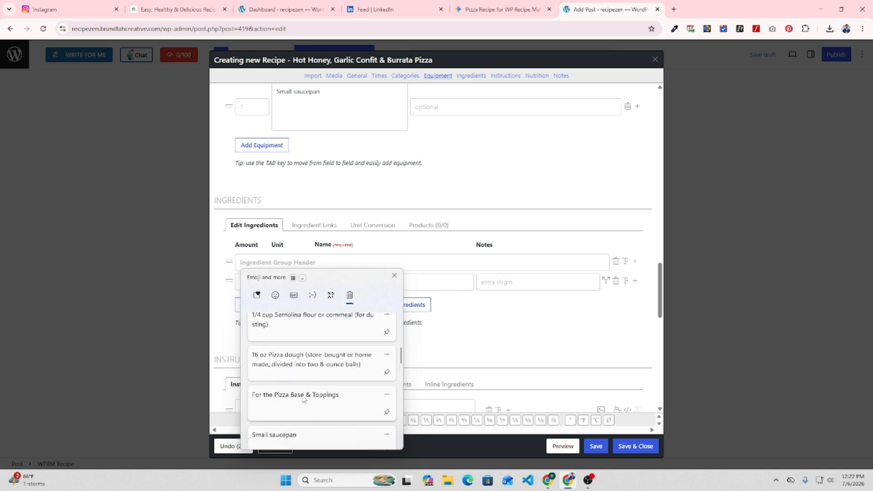
{"action": "left_click", "coordinate": [295, 395]}
Fill the first ingredient's name with "16 oz Pizza dough (store-bought or homemade, divided into two 8-ounce balls)" from the clipboard history
{"action": "left_click", "coordinate": [334, 283]}
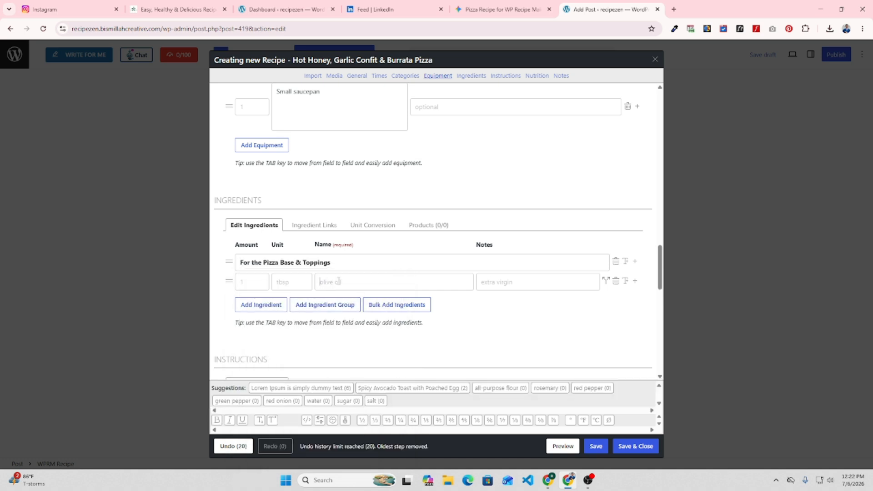
{"action": "key", "text": "super+v"}
{"action": "scroll", "coordinate": [391, 397], "scroll_direction": "down", "scroll_amount": 3}
{"action": "scroll", "coordinate": [391, 398], "scroll_direction": "down", "scroll_amount": 3}
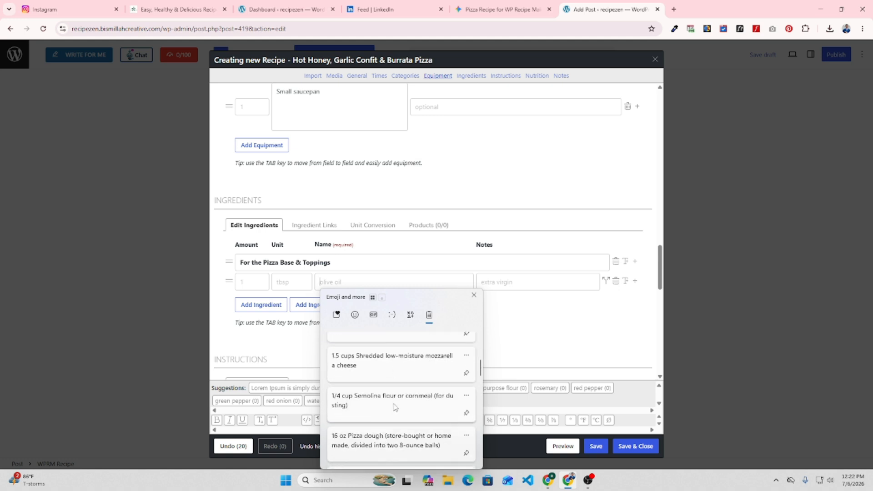
{"action": "left_click", "coordinate": [394, 409]}
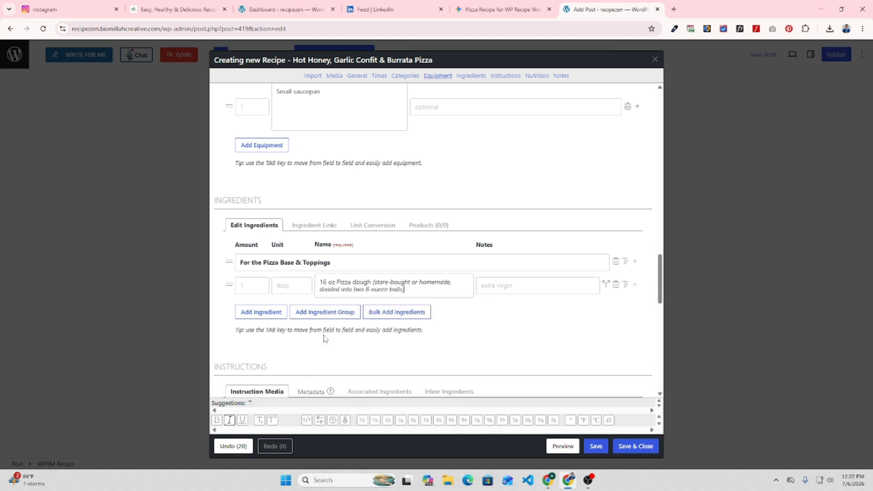
Add a second ingredient row named "1/4 cup Semolina flour or cornmeal (for dusting)" from the clipboard history
{"action": "left_click", "coordinate": [256, 308]}
{"action": "left_click", "coordinate": [337, 309]}
{"action": "key", "text": "super+v"}
{"action": "scroll", "coordinate": [380, 237], "scroll_direction": "down", "scroll_amount": 5}
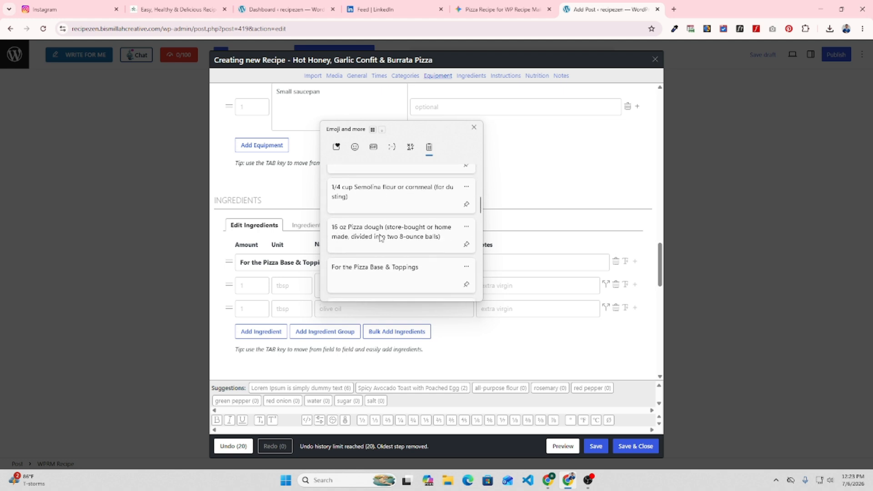
{"action": "scroll", "coordinate": [380, 237], "scroll_direction": "up", "scroll_amount": 1}
{"action": "left_click", "coordinate": [382, 214]}
Add separate ingredient rows for the copied mozzarella, Burrata, basil leaves, hot honey and flaky sea salt lines from the clipboard history
{"action": "left_click", "coordinate": [275, 332]}
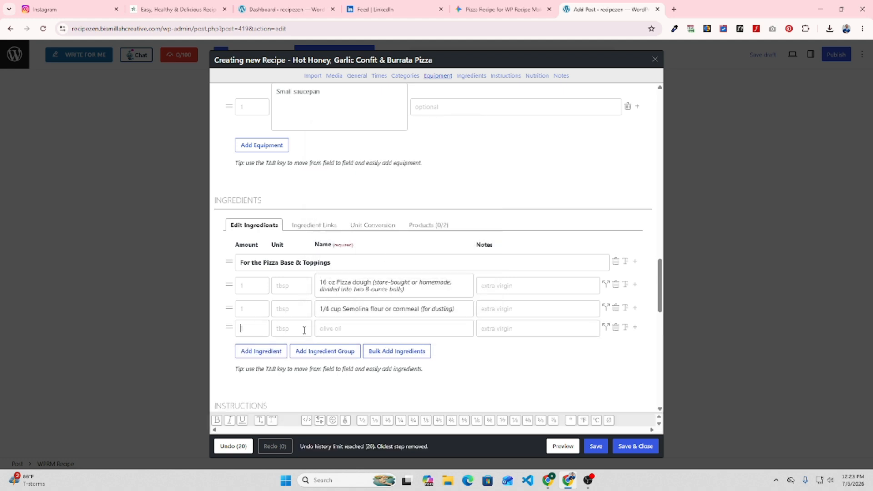
{"action": "scroll", "coordinate": [406, 319], "scroll_direction": "down", "scroll_amount": 1}
{"action": "left_click", "coordinate": [361, 286]}
{"action": "key", "text": "super+v"}
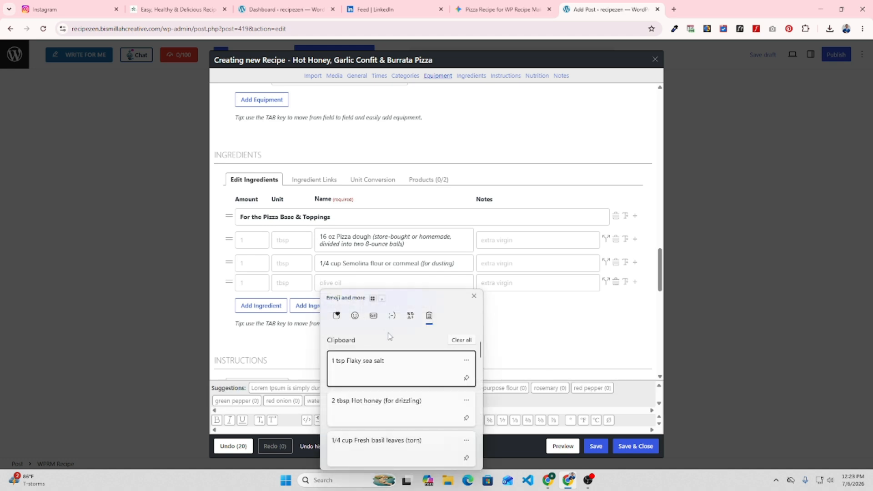
{"action": "left_click", "coordinate": [389, 360]}
{"action": "scroll", "coordinate": [505, 323], "scroll_direction": "down", "scroll_amount": 2}
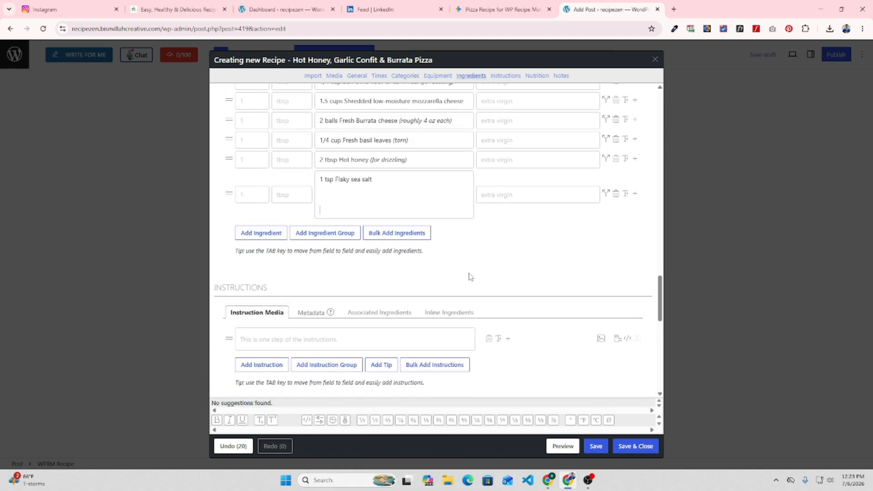
{"action": "scroll", "coordinate": [438, 318], "scroll_direction": "down", "scroll_amount": 2}
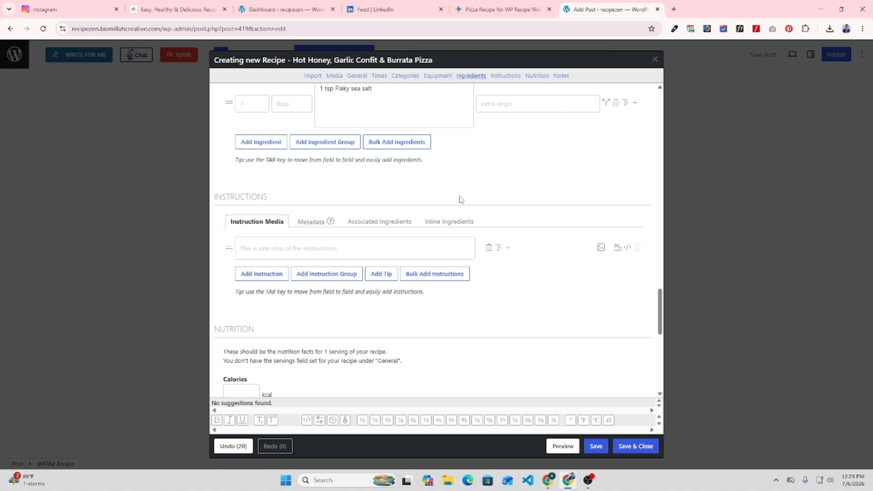
{"action": "scroll", "coordinate": [459, 199], "scroll_direction": "up", "scroll_amount": 3}
Return to the Gemini chat and copy the heading "For the Garlic Confit Base" and its 1 head Garlic line separately
{"action": "left_click", "coordinate": [504, 10]}
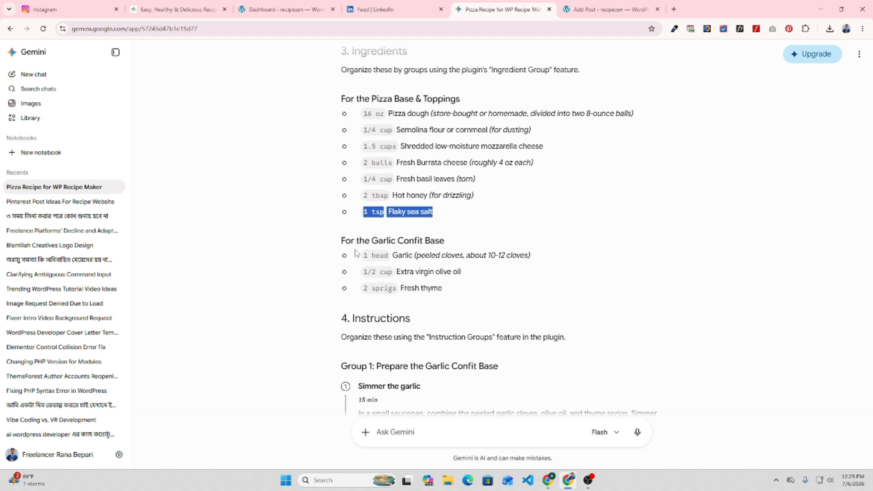
{"action": "triple_click", "coordinate": [423, 239]}
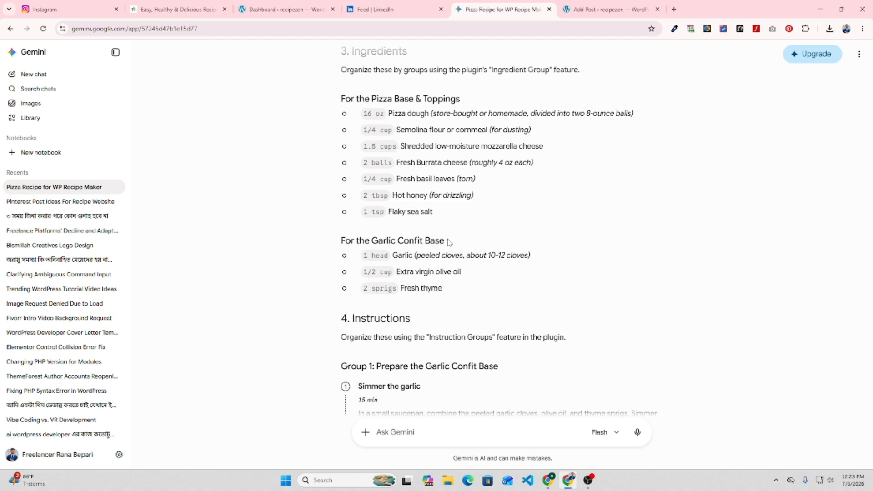
{"action": "right_click", "coordinate": [423, 238]}
{"action": "left_click", "coordinate": [452, 249]}
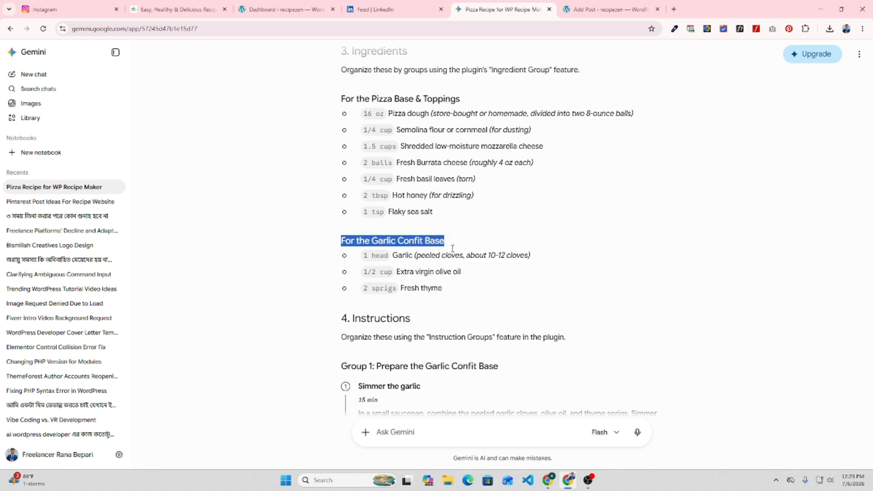
{"action": "triple_click", "coordinate": [422, 255]}
{"action": "right_click", "coordinate": [422, 256]}
{"action": "left_click", "coordinate": [434, 267]}
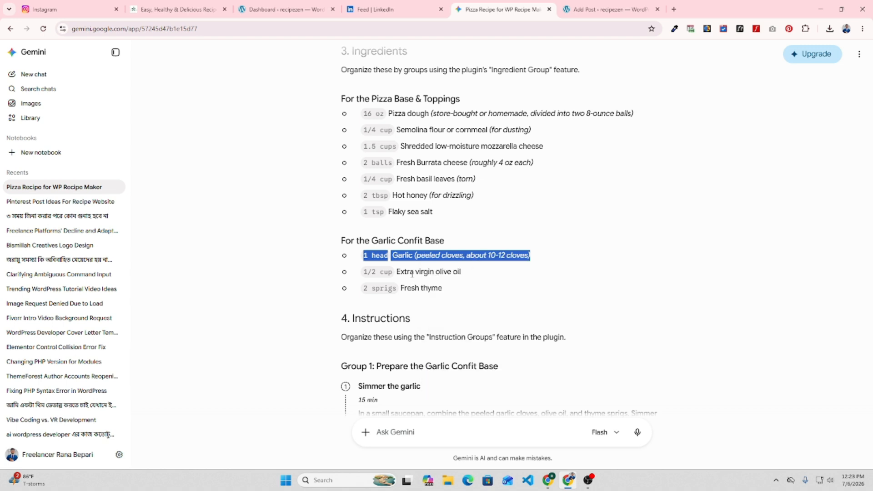
Copy the 1/2 cup Extra virgin olive oil line and the 2 sprigs Fresh thyme line separately
{"action": "triple_click", "coordinate": [411, 273]}
{"action": "right_click", "coordinate": [412, 272]}
{"action": "left_click", "coordinate": [424, 284]}
{"action": "triple_click", "coordinate": [414, 288]}
{"action": "right_click", "coordinate": [414, 288]}
{"action": "left_click", "coordinate": [444, 300]}
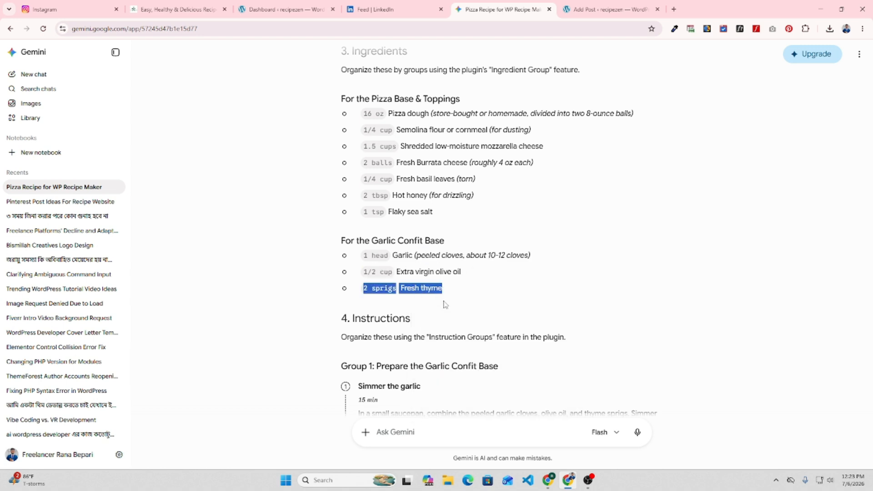
In the recipe editor, add a second ingredient group headed "For the Garlic Confit Base" from the clipboard history
{"action": "left_click", "coordinate": [605, 7]}
{"action": "left_click", "coordinate": [307, 278]}
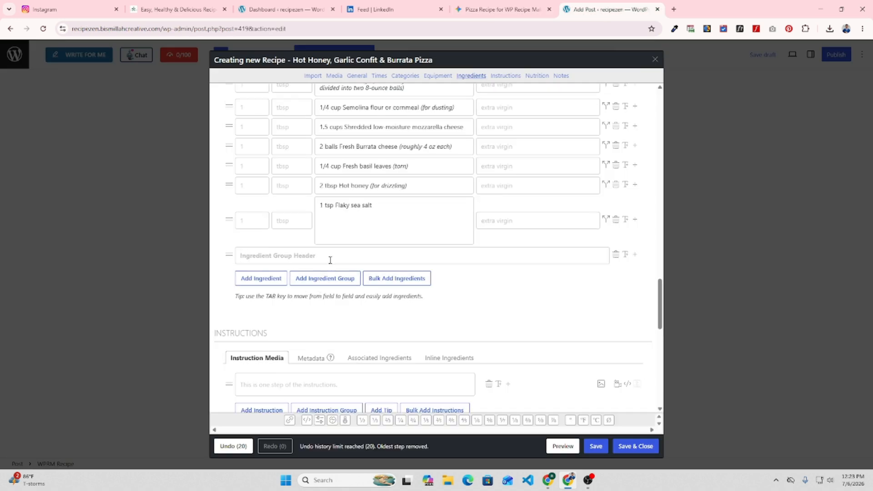
{"action": "key", "text": "super+v"}
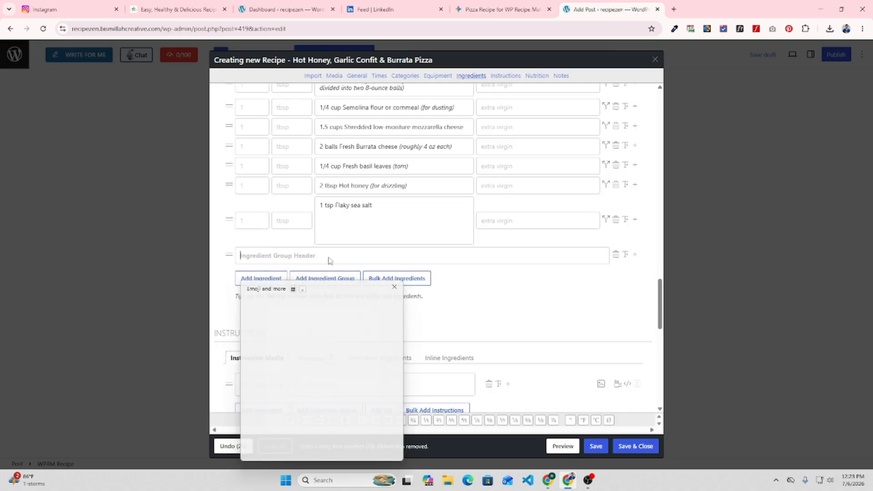
{"action": "scroll", "coordinate": [300, 403], "scroll_direction": "down", "scroll_amount": 2}
{"action": "left_click", "coordinate": [299, 402]}
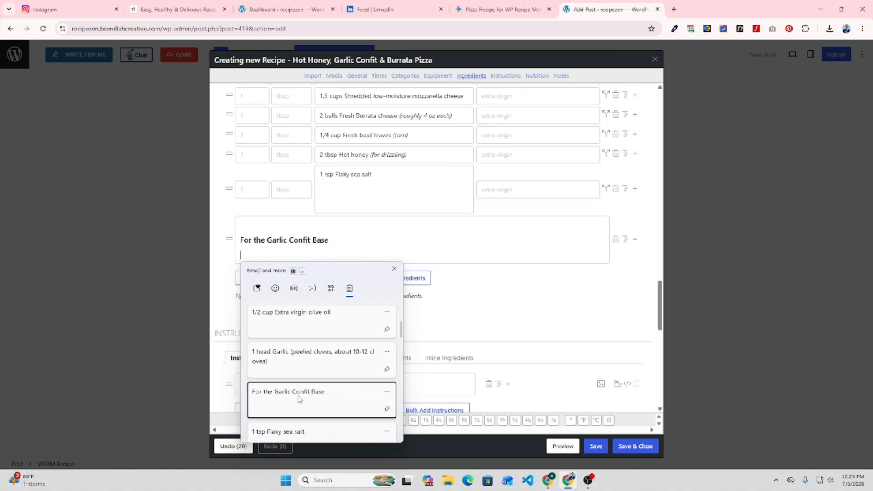
Add an ingredient row under the garlic confit group named "1 head Garlic (peeled cloves, about 10-12 cloves)" from the clipboard history
{"action": "left_click", "coordinate": [264, 278]}
{"action": "left_click", "coordinate": [336, 248]}
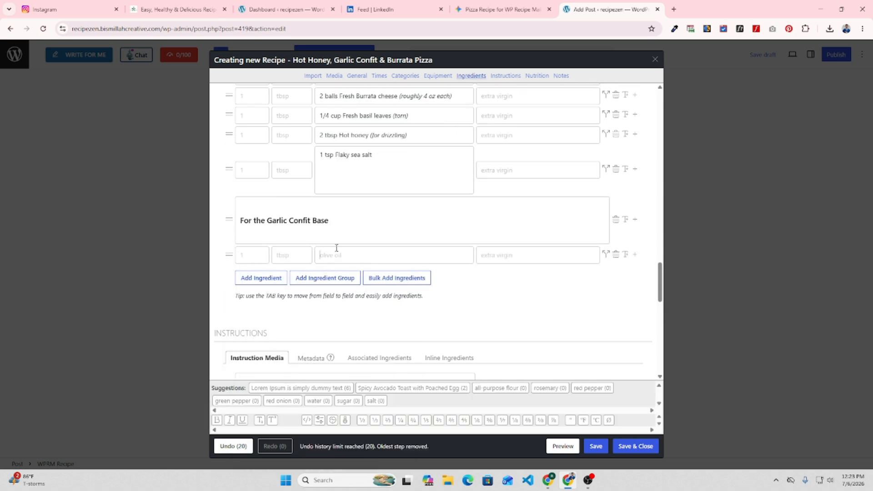
{"action": "key", "text": "super+v"}
{"action": "scroll", "coordinate": [376, 383], "scroll_direction": "down", "scroll_amount": 2}
{"action": "left_click", "coordinate": [377, 383]}
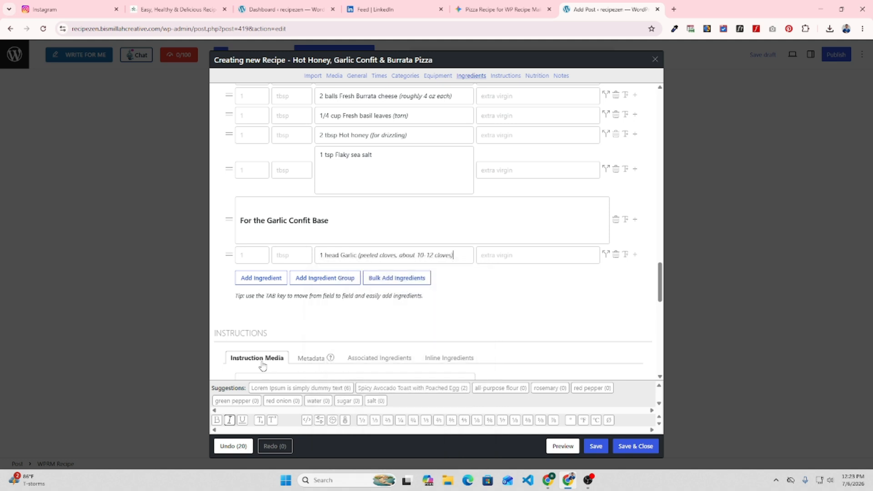
Add an ingredient row named "1/2 cup Extra virgin olive oil" below the garlic row from the clipboard history
{"action": "left_click", "coordinate": [279, 278]}
{"action": "left_click", "coordinate": [334, 255]}
{"action": "key", "text": "super+v"}
{"action": "key", "text": "Down"}
{"action": "key", "text": "Return"}
Add a final ingredient row named "2 sprigs Fresh thyme" to the garlic confit group from the clipboard history
{"action": "left_click", "coordinate": [262, 278]}
{"action": "left_click", "coordinate": [336, 255]}
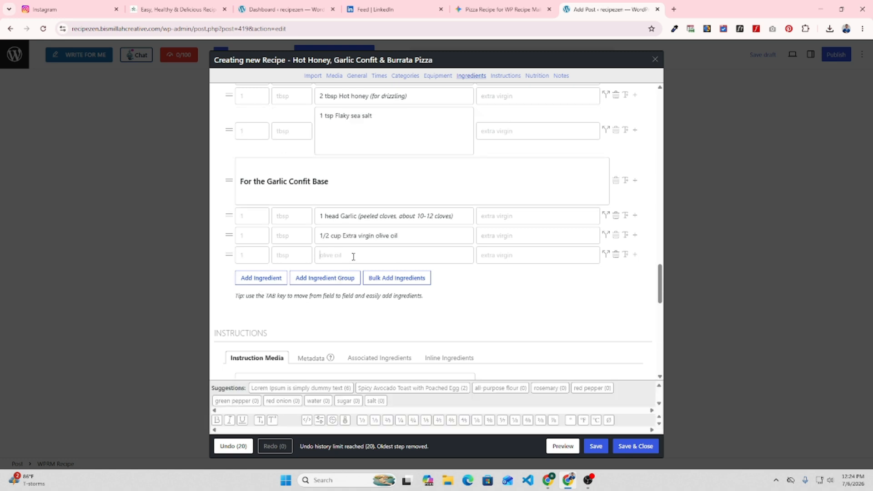
{"action": "key", "text": "super+v"}
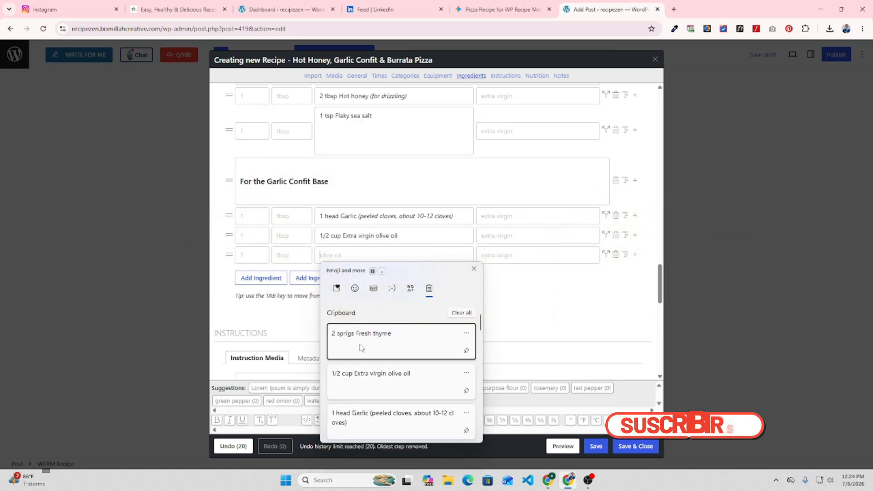
{"action": "left_click", "coordinate": [444, 348]}
{"action": "scroll", "coordinate": [347, 246], "scroll_direction": "down", "scroll_amount": 1}
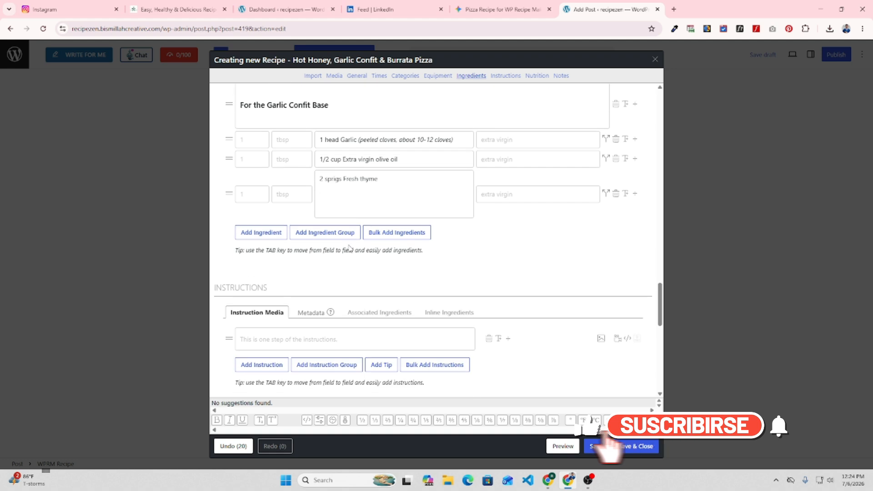
{"action": "key", "text": "super+v"}
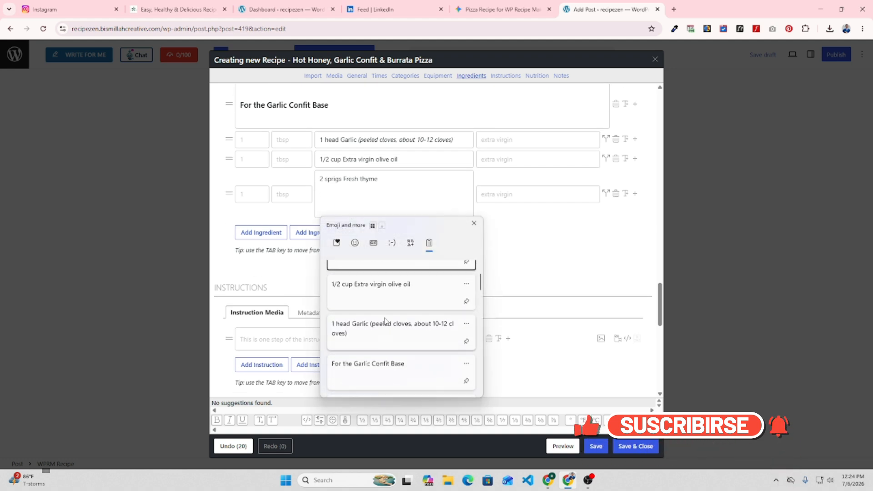
{"action": "key", "text": "Escape"}
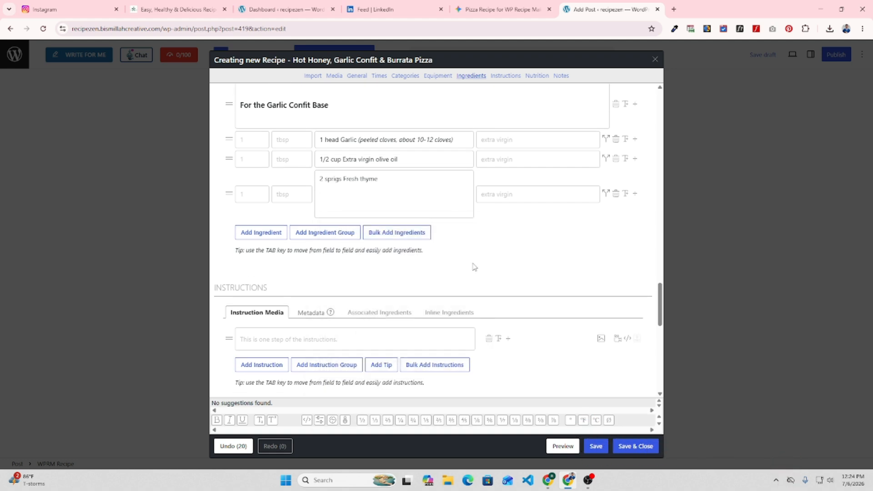
Copy the instruction steps under "Group 1: Prepare the Garlic Confit Base" from the Gemini recipe response
{"action": "scroll", "coordinate": [474, 267], "scroll_direction": "down", "scroll_amount": 1}
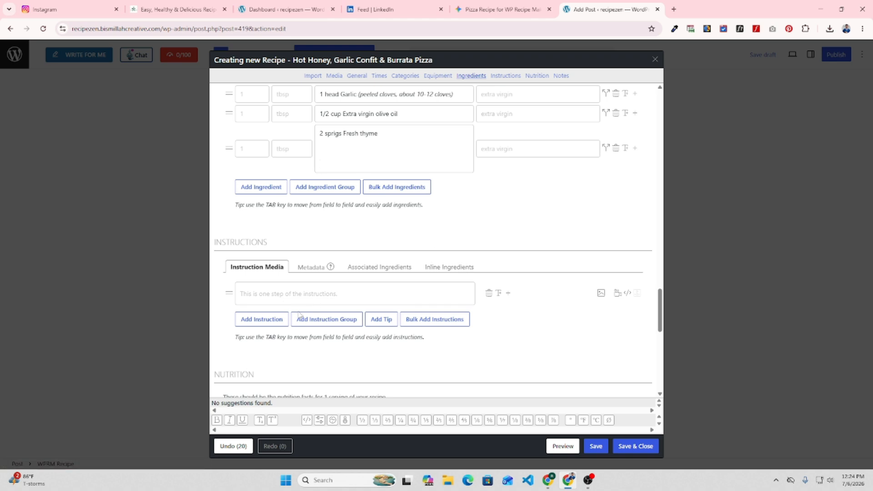
{"action": "left_click", "coordinate": [278, 296]}
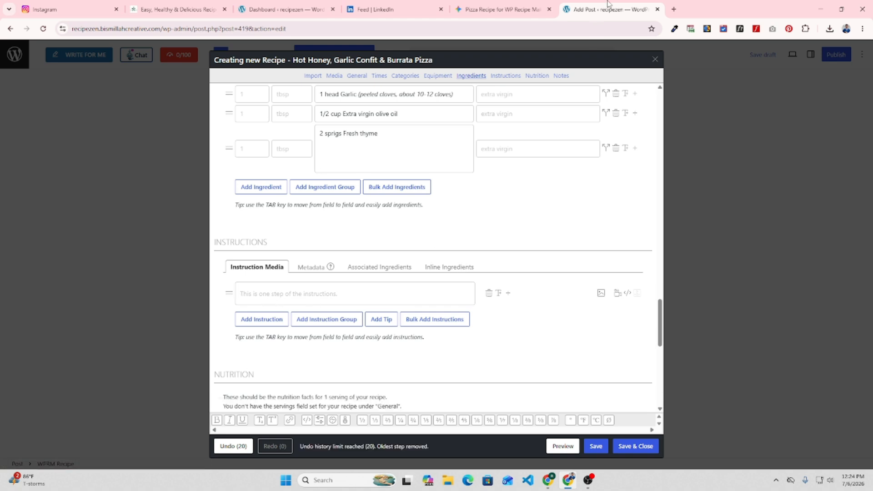
{"action": "left_click", "coordinate": [500, 9]}
{"action": "scroll", "coordinate": [487, 291], "scroll_direction": "down", "scroll_amount": 2}
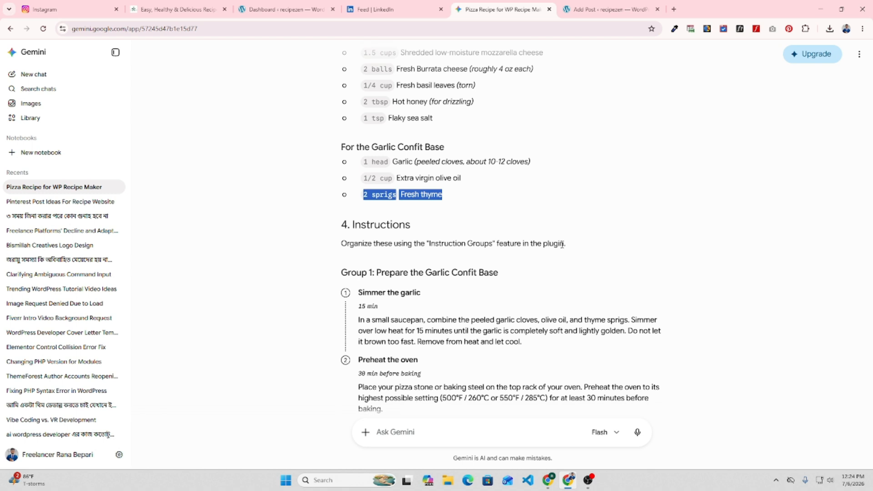
{"action": "scroll", "coordinate": [562, 244], "scroll_direction": "down", "scroll_amount": 2}
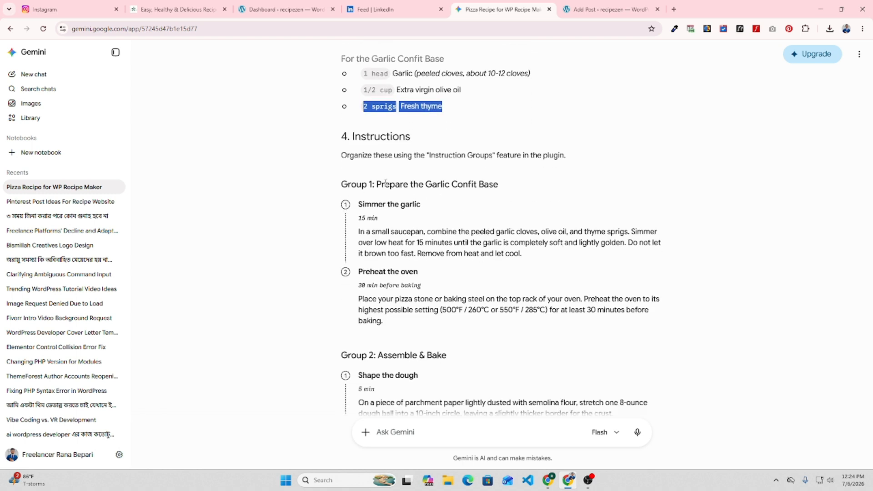
{"action": "left_click_drag", "start_coordinate": [359, 200], "coordinate": [415, 329]}
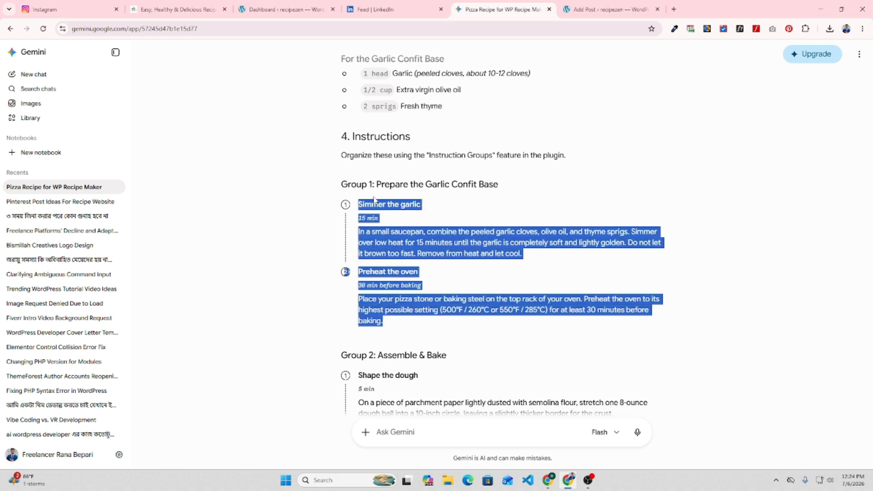
{"action": "right_click", "coordinate": [388, 201]}
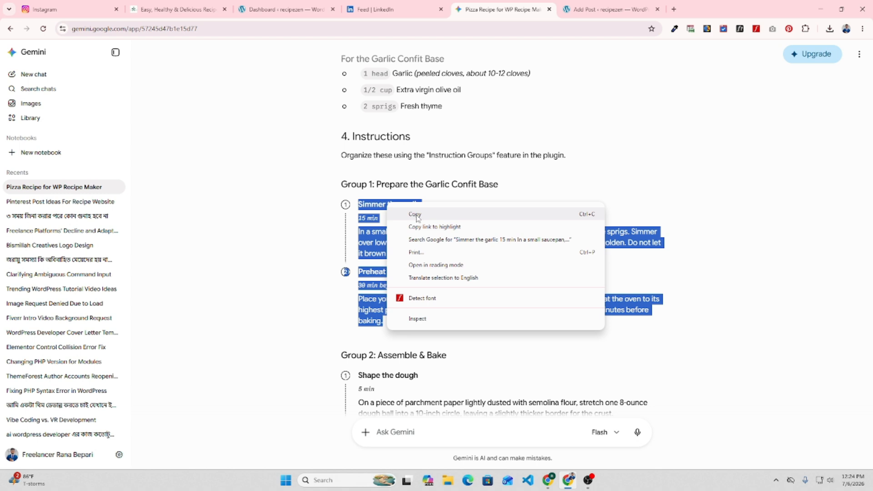
{"action": "left_click", "coordinate": [416, 217]}
Back in the recipe editor, bulk add the "1.Simmer the garlic" instruction from the clipboard history and delete the empty instruction row
{"action": "left_click", "coordinate": [603, 14]}
{"action": "scroll", "coordinate": [291, 300], "scroll_direction": "down", "scroll_amount": 3}
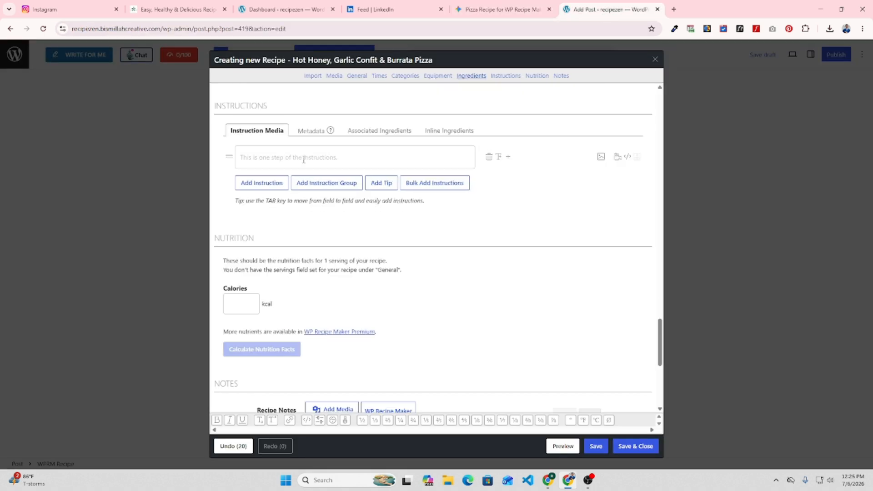
{"action": "left_click", "coordinate": [303, 159]}
{"action": "left_click", "coordinate": [449, 184]}
{"action": "key", "text": "super+v"}
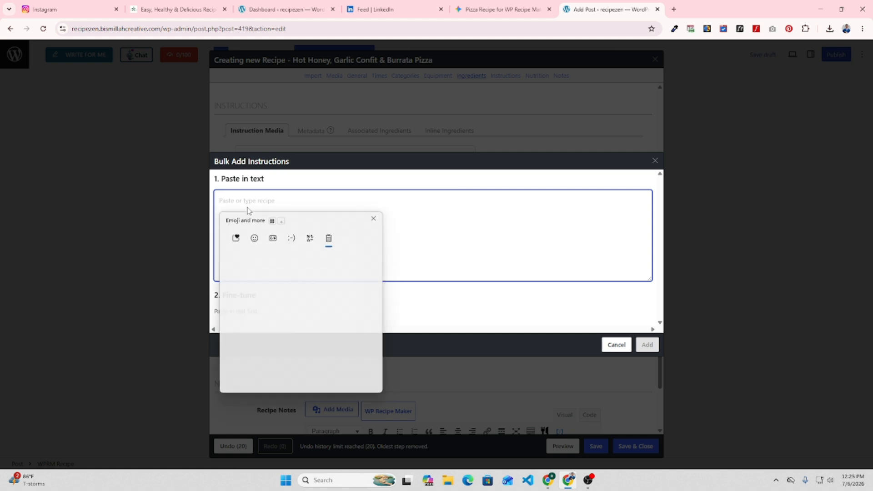
{"action": "left_click", "coordinate": [273, 288]}
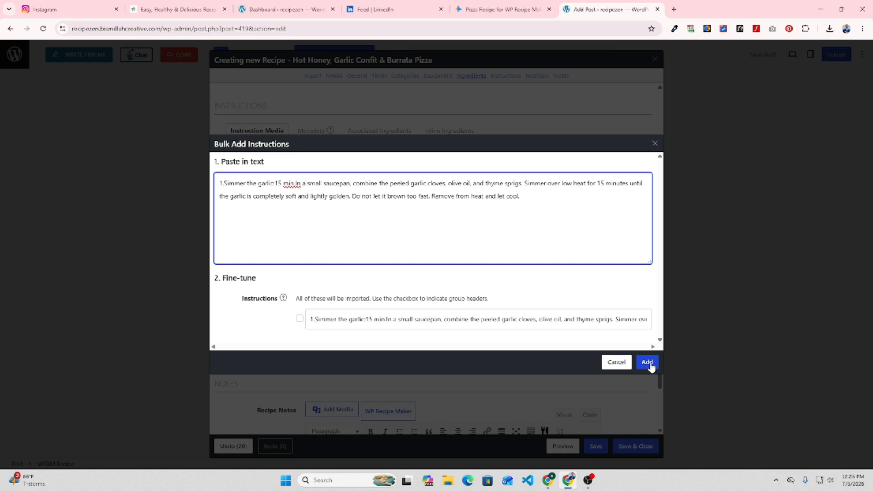
{"action": "left_click", "coordinate": [649, 363]}
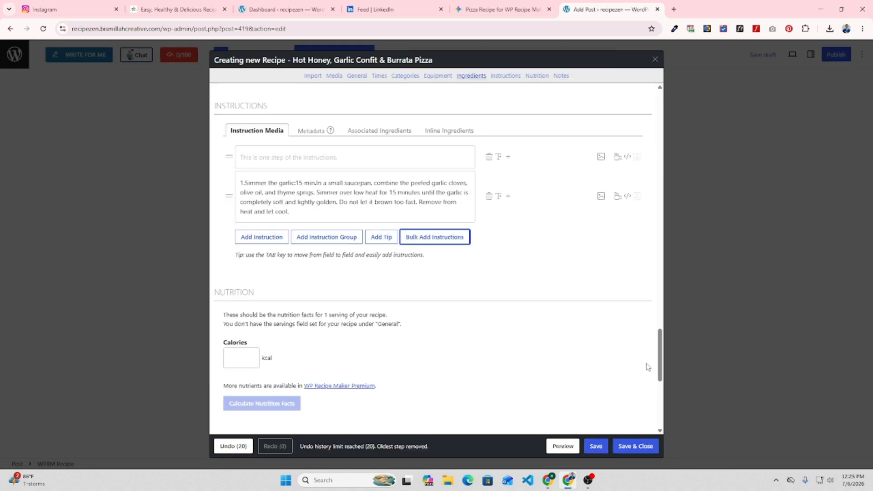
{"action": "left_click", "coordinate": [489, 157]}
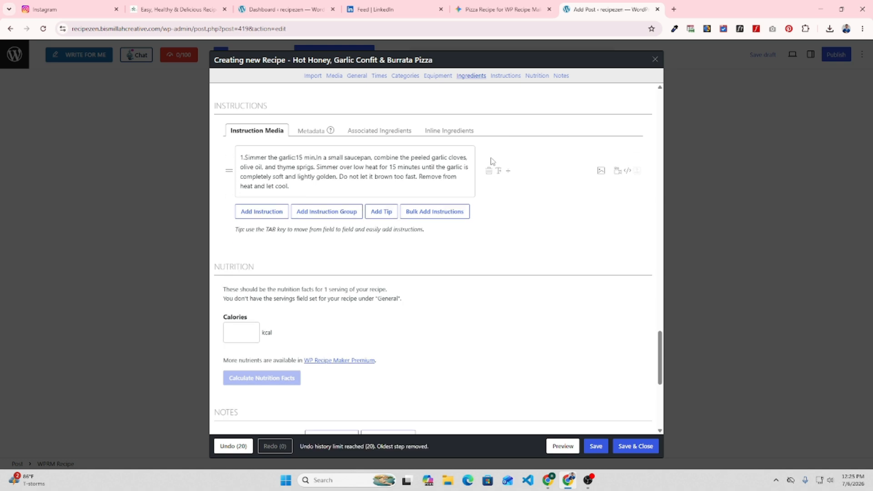
Copy the "Preheat the oven" step from Gemini and bulk add it to the recipe as the second instruction
{"action": "left_click", "coordinate": [428, 214]}
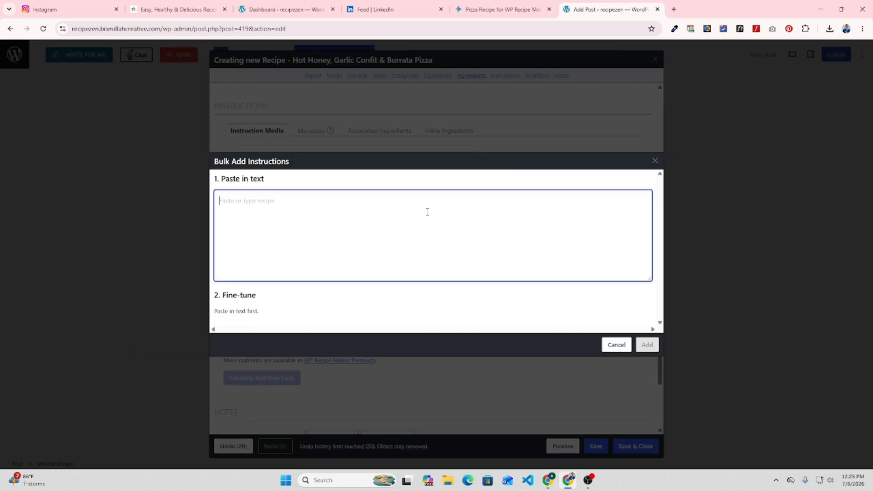
{"action": "left_click", "coordinate": [495, 10]}
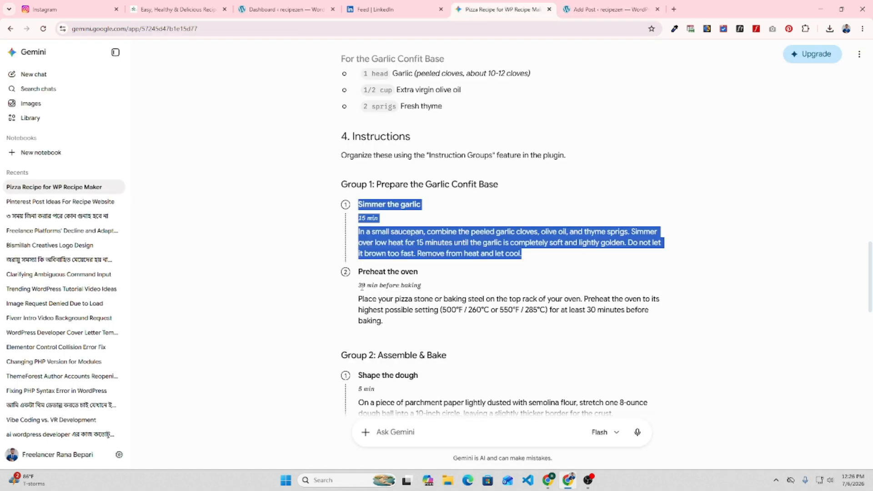
{"action": "left_click_drag", "start_coordinate": [360, 274], "coordinate": [384, 320]}
{"action": "right_click", "coordinate": [396, 303]}
{"action": "left_click", "coordinate": [423, 315]}
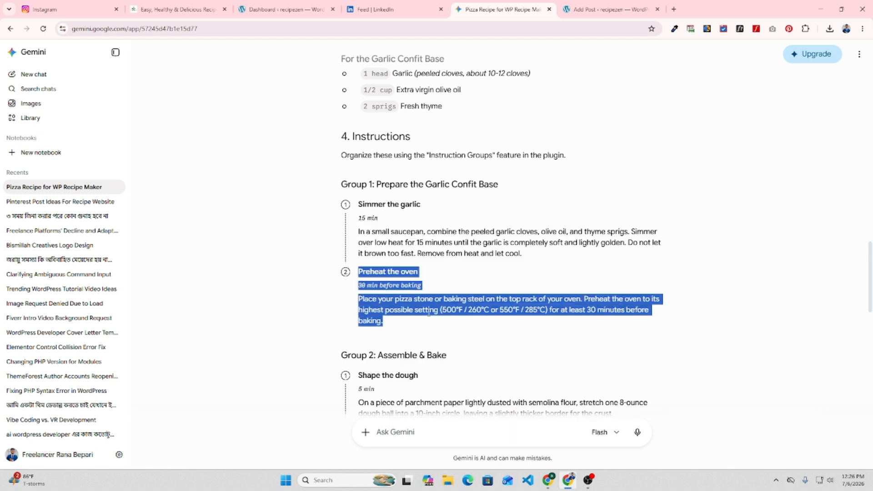
{"action": "left_click", "coordinate": [605, 4]}
{"action": "right_click", "coordinate": [311, 256]}
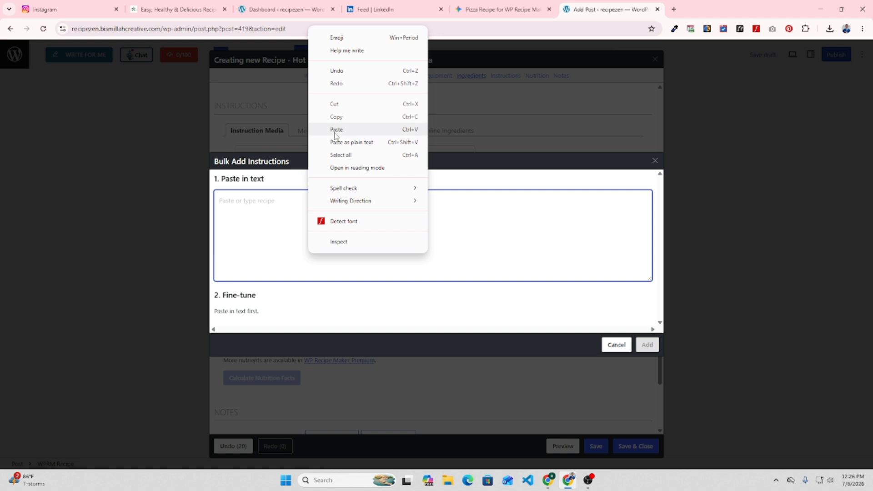
{"action": "left_click", "coordinate": [336, 129]}
{"action": "left_click", "coordinate": [649, 368]}
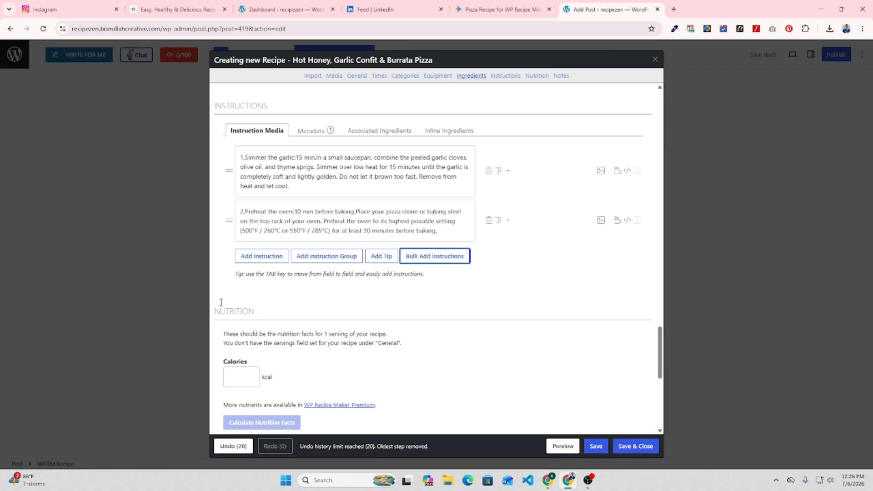
Copy the "Shape the dough" step of Group 2 from Gemini and bulk add it as the third instruction
{"action": "left_click", "coordinate": [494, 10]}
{"action": "scroll", "coordinate": [466, 340], "scroll_direction": "down", "scroll_amount": 3}
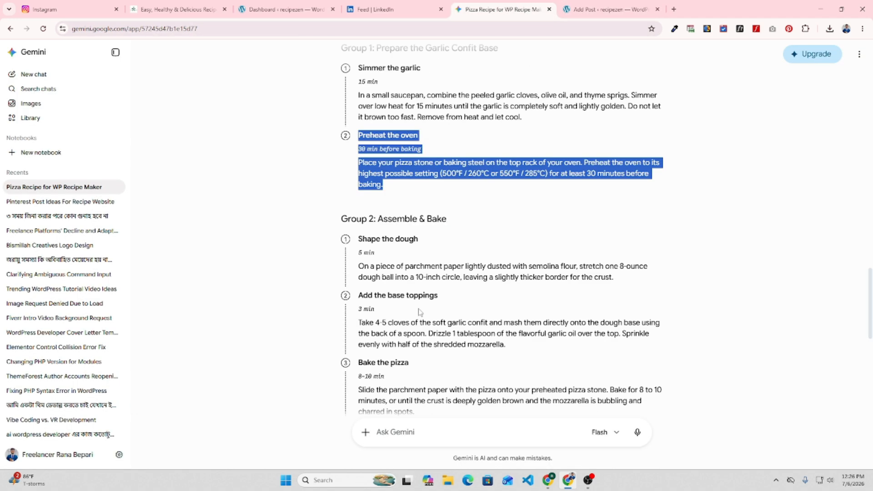
{"action": "left_click_drag", "start_coordinate": [359, 240], "coordinate": [611, 270]}
{"action": "right_click", "coordinate": [611, 271]}
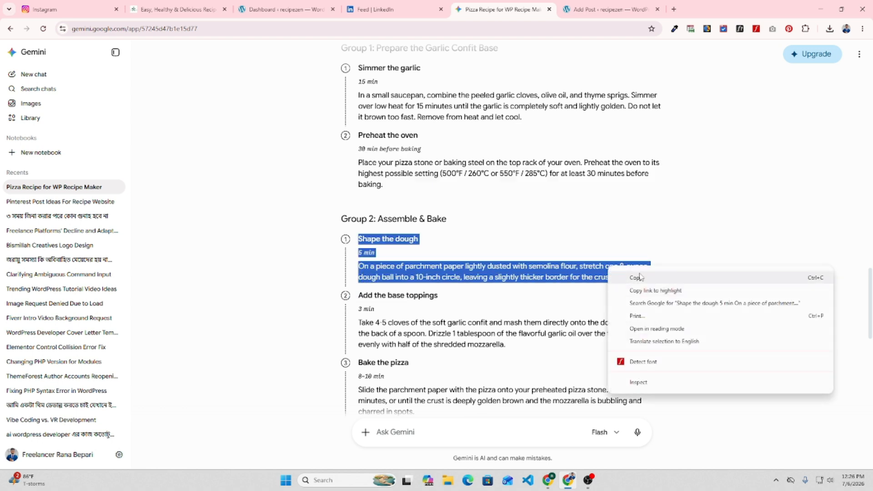
{"action": "left_click", "coordinate": [641, 280]}
{"action": "left_click", "coordinate": [632, 9]}
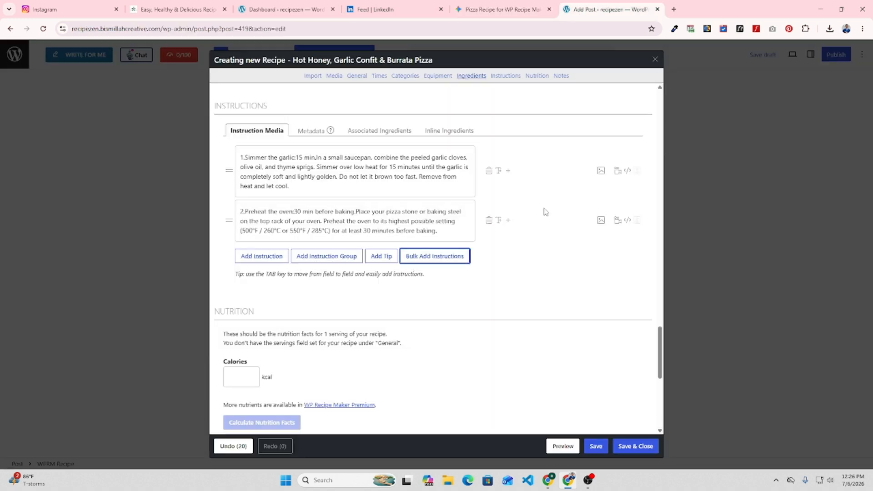
{"action": "left_click", "coordinate": [426, 260]}
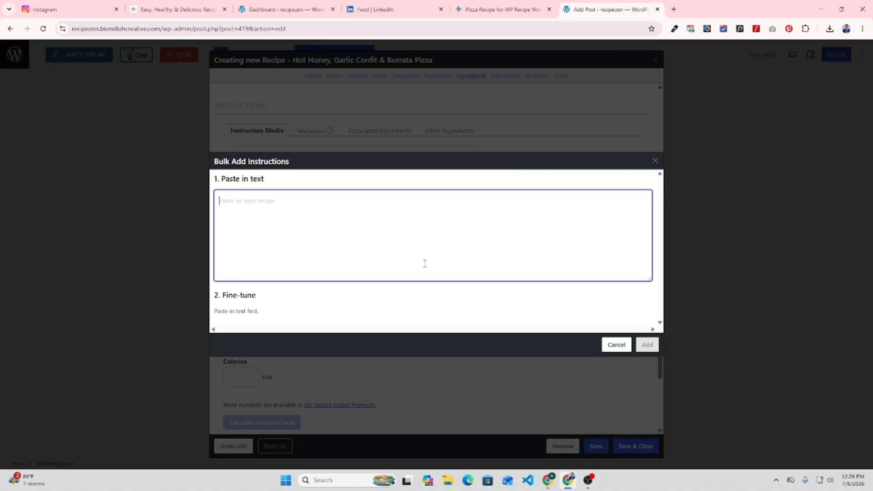
{"action": "right_click", "coordinate": [365, 244]}
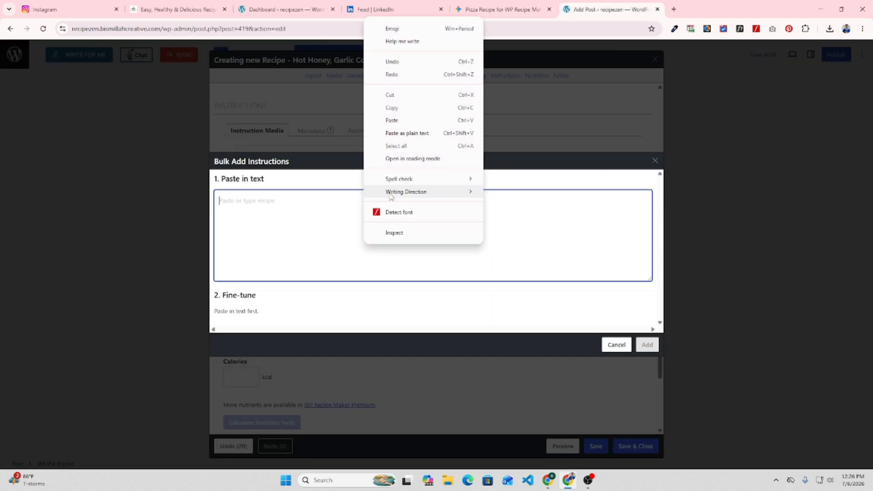
{"action": "left_click", "coordinate": [395, 119]}
{"action": "left_click", "coordinate": [645, 364]}
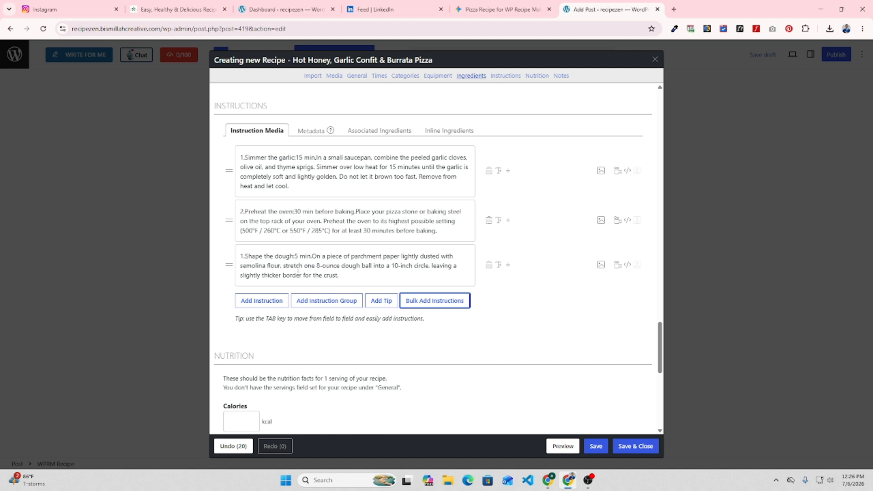
Put the titles "Shape the dough:", "Preheat the oven:" and "Simmer the garlic:" on their own lines in the three instructions
{"action": "left_click", "coordinate": [296, 256]}
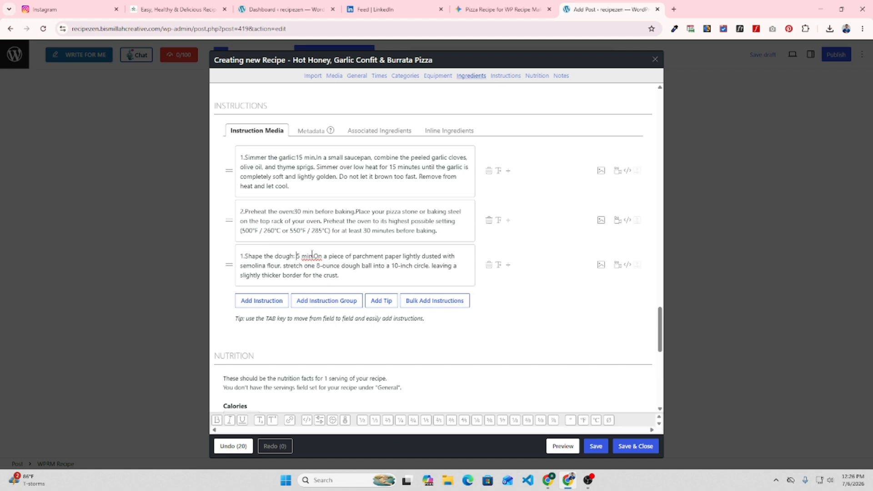
{"action": "key", "text": "Return"}
{"action": "left_click", "coordinate": [294, 211]}
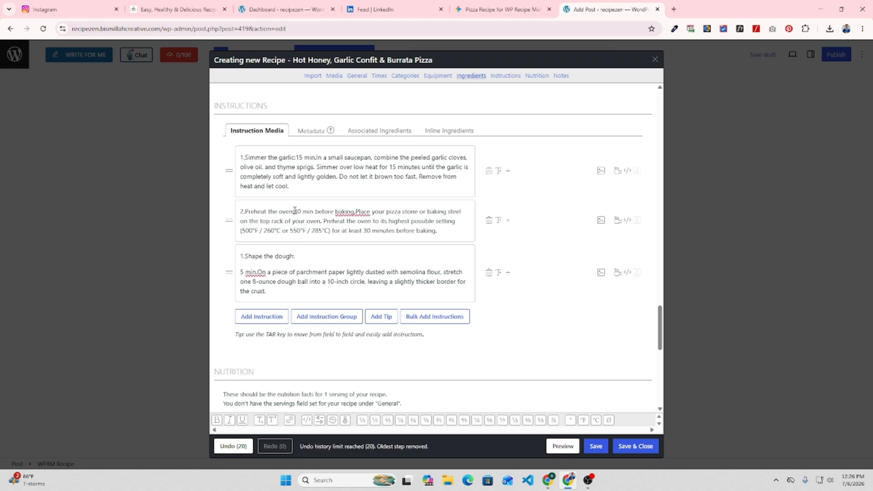
{"action": "key", "text": "Return"}
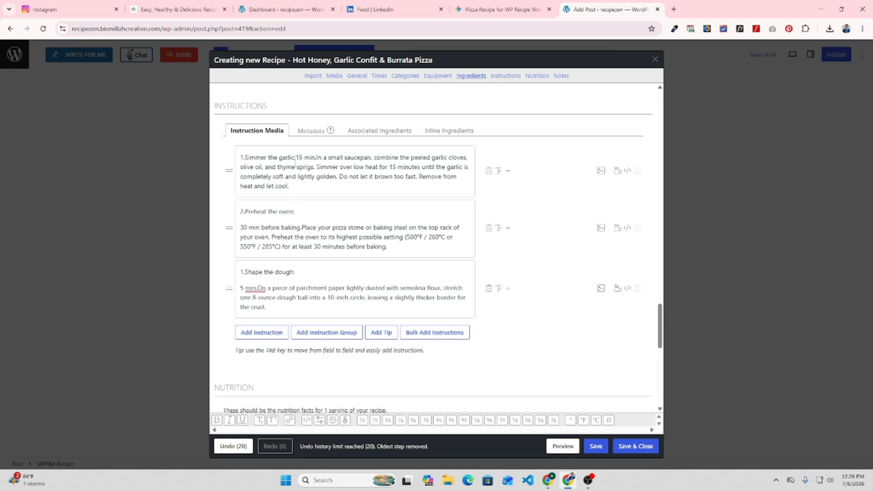
{"action": "left_click", "coordinate": [297, 157]}
{"action": "key", "text": "Return"}
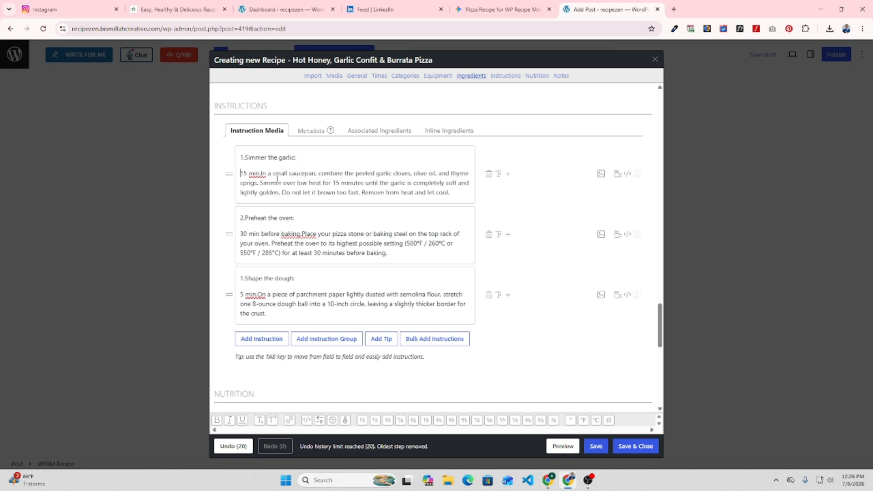
Break the line after the durations "15 min.", "30 min" and "5 min." in the three instructions
{"action": "left_click", "coordinate": [266, 173]}
{"action": "key", "text": "Return"}
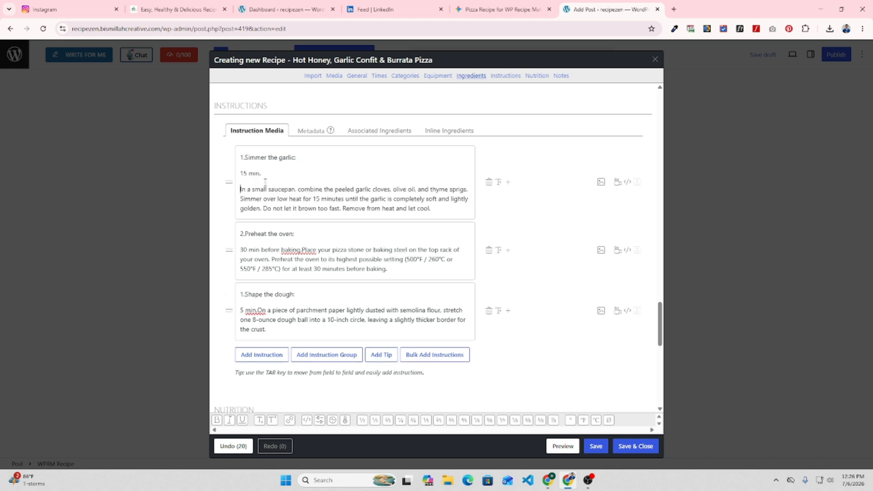
{"action": "left_click", "coordinate": [260, 249]}
{"action": "key", "text": "Return"}
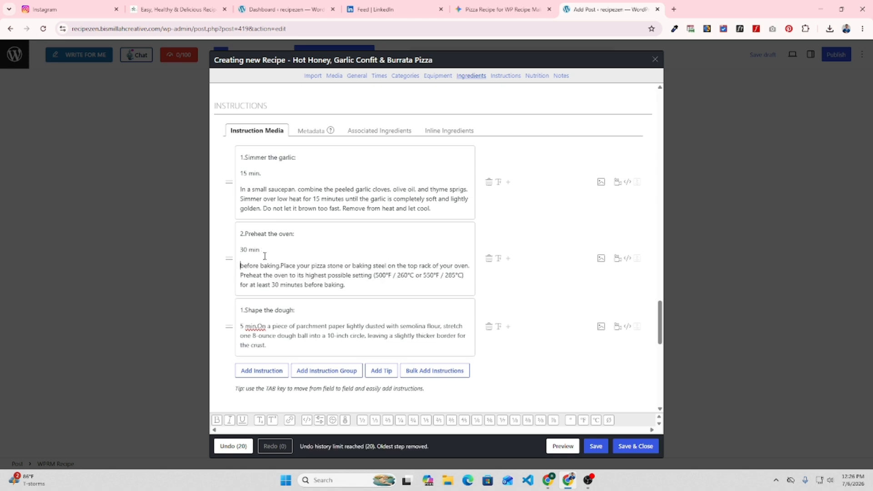
{"action": "left_click", "coordinate": [267, 326]}
{"action": "key", "text": "Return"}
Copy the "Add the base toppings" step of Group 2 from the Gemini chat
{"action": "scroll", "coordinate": [337, 297], "scroll_direction": "down", "scroll_amount": 1}
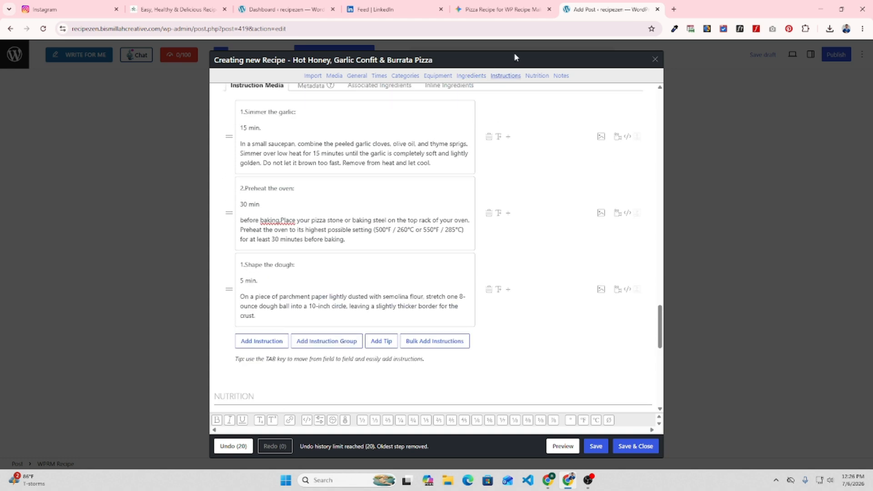
{"action": "left_click", "coordinate": [491, 9]}
{"action": "scroll", "coordinate": [468, 245], "scroll_direction": "down", "scroll_amount": 2}
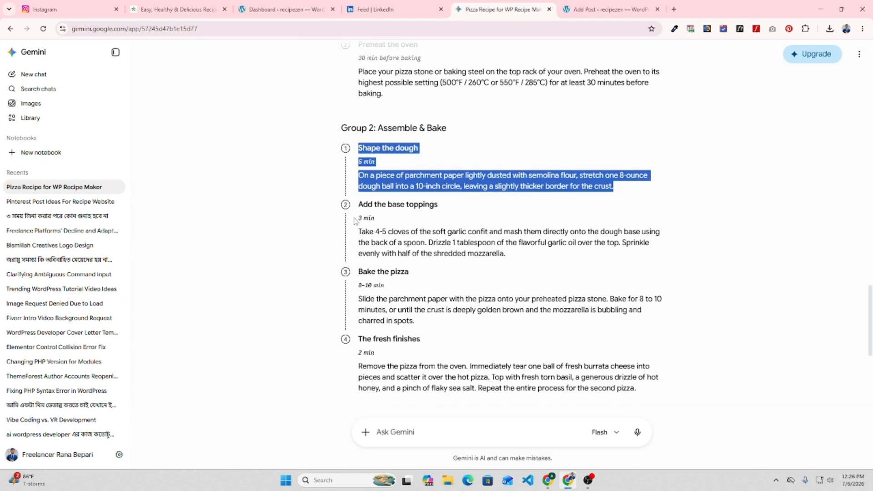
{"action": "left_click_drag", "start_coordinate": [357, 223], "coordinate": [517, 263]}
{"action": "right_click", "coordinate": [555, 245]}
{"action": "left_click", "coordinate": [555, 244]}
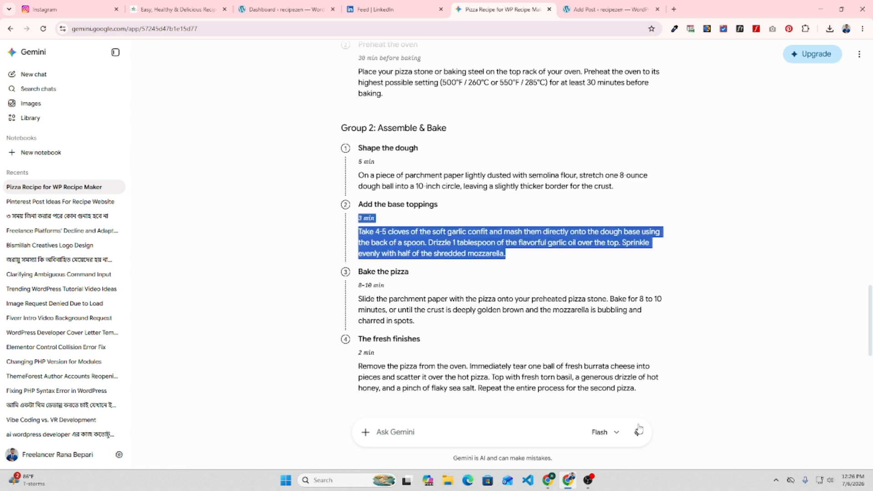
{"action": "scroll", "coordinate": [523, 314], "scroll_direction": "down", "scroll_amount": 2}
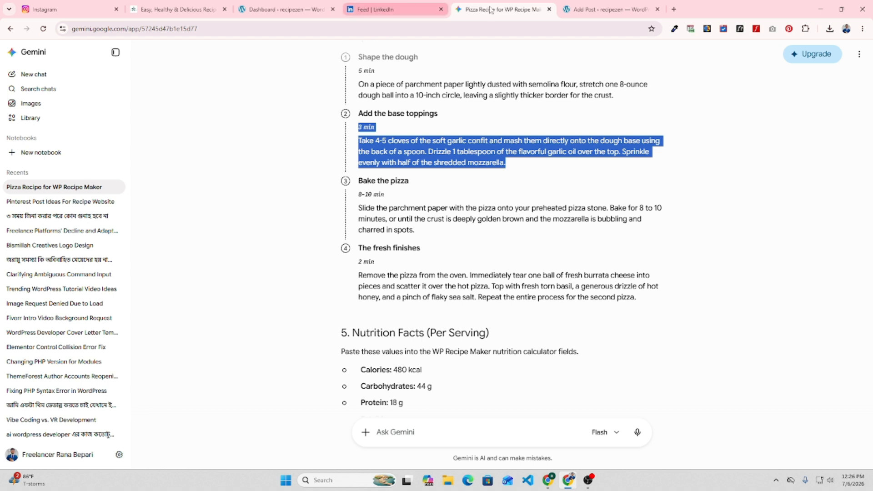
Bulk add the copied toppings step to the WordPress recipe, split into separate lines for "2.Add the base toppings:", "3 min." and the description
{"action": "left_click", "coordinate": [607, 9]}
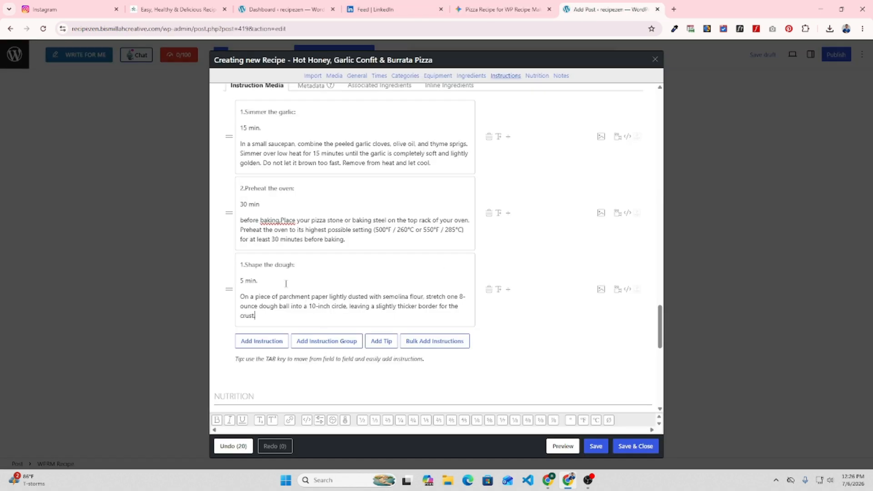
{"action": "left_click", "coordinate": [443, 341]}
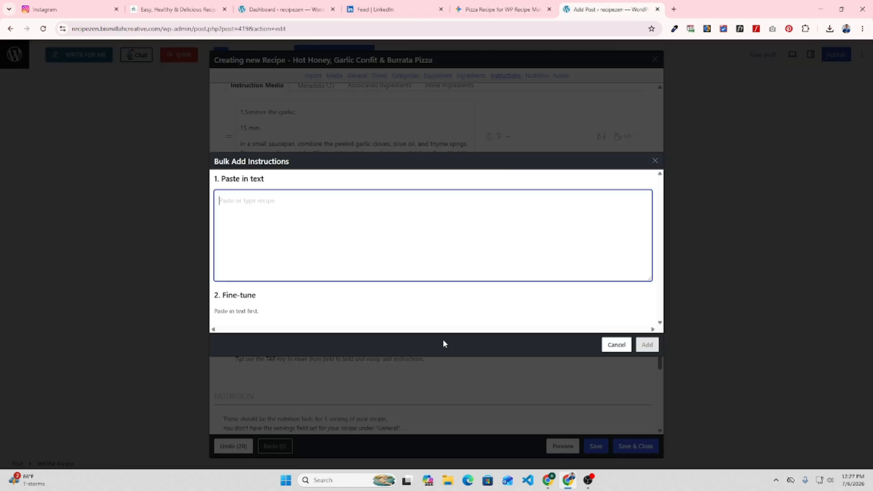
{"action": "right_click", "coordinate": [322, 220]}
{"action": "left_click", "coordinate": [342, 321]}
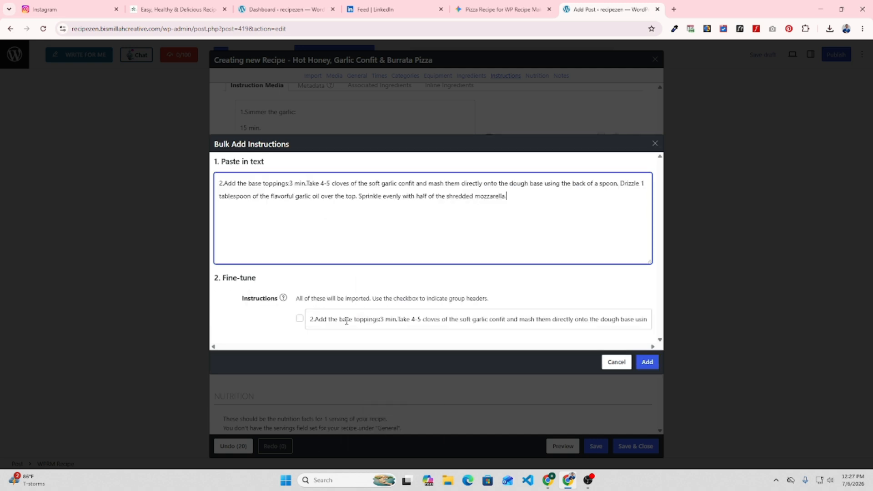
{"action": "left_click", "coordinate": [290, 183]}
{"action": "key", "text": "Return"}
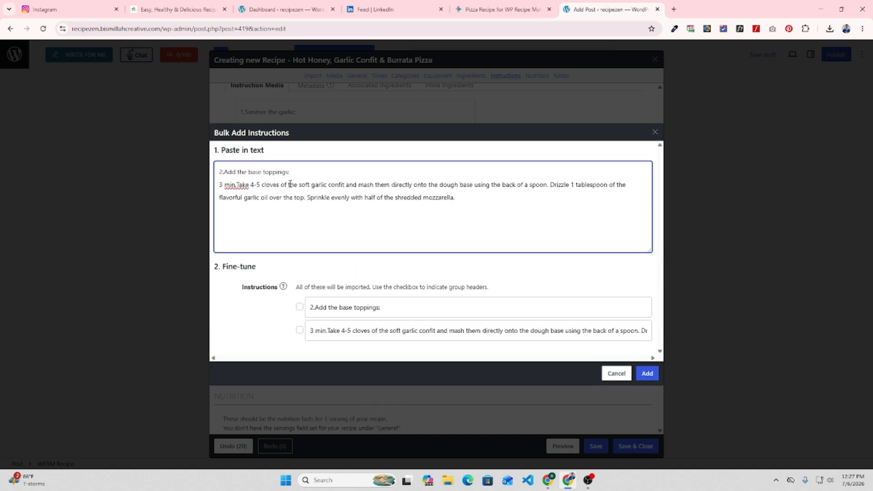
{"action": "left_click", "coordinate": [236, 184]}
{"action": "key", "text": "Return"}
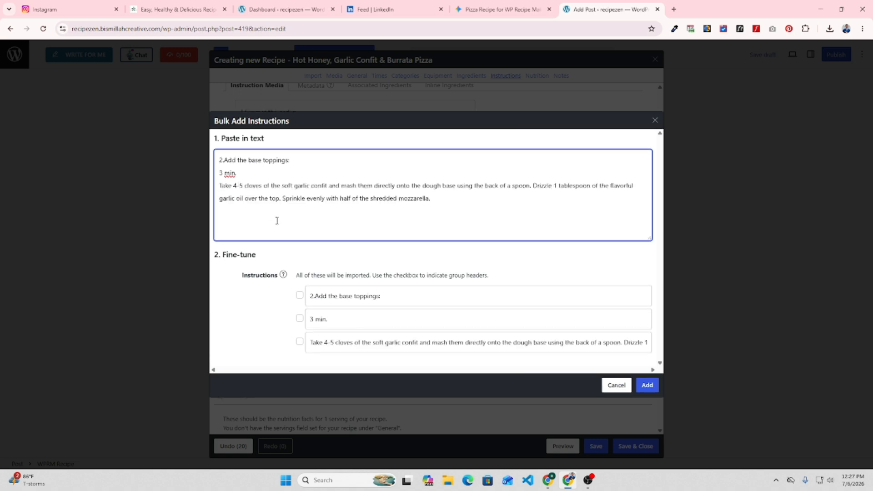
{"action": "left_click", "coordinate": [646, 389]}
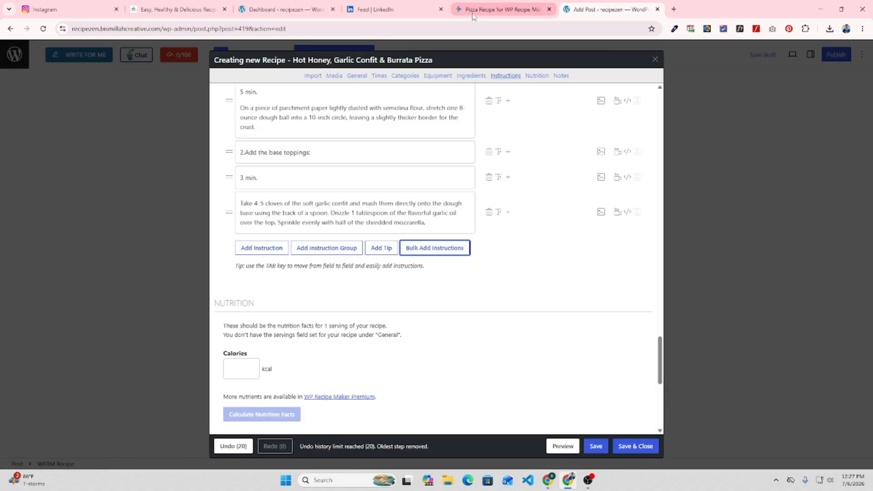
Copy the "Bake the pizza" step with its duration and description from the Gemini chat
{"action": "left_click", "coordinate": [502, 10]}
{"action": "scroll", "coordinate": [555, 236], "scroll_direction": "down", "scroll_amount": 3}
{"action": "scroll", "coordinate": [483, 262], "scroll_direction": "up", "scroll_amount": 3}
{"action": "left_click_drag", "start_coordinate": [359, 181], "coordinate": [421, 233]}
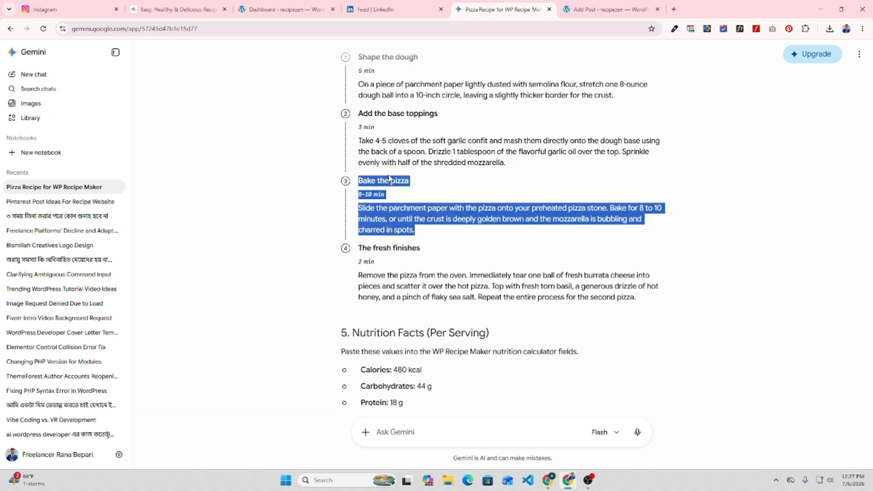
{"action": "right_click", "coordinate": [394, 180]}
{"action": "left_click", "coordinate": [420, 192]}
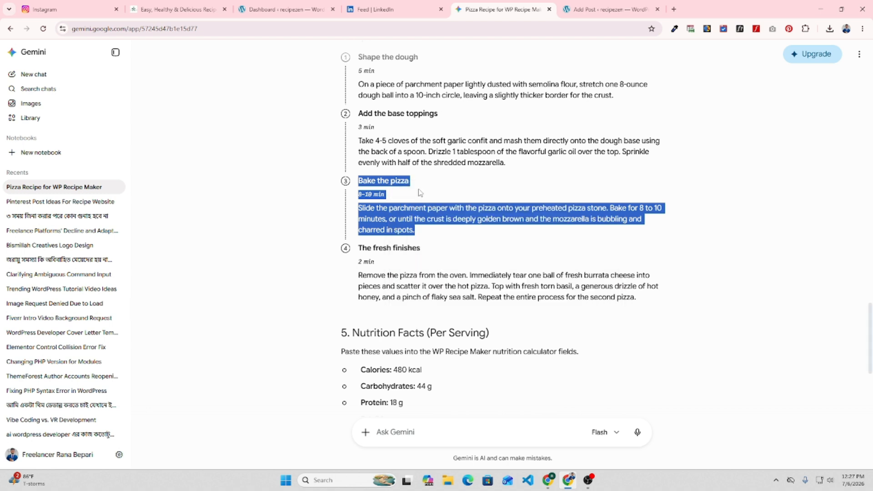
Bulk add the copied baking step to the WordPress recipe, split into separate lines for "3.Bake the pizza:", "8-10 min." and the description
{"action": "left_click", "coordinate": [601, 16]}
{"action": "left_click", "coordinate": [423, 249]}
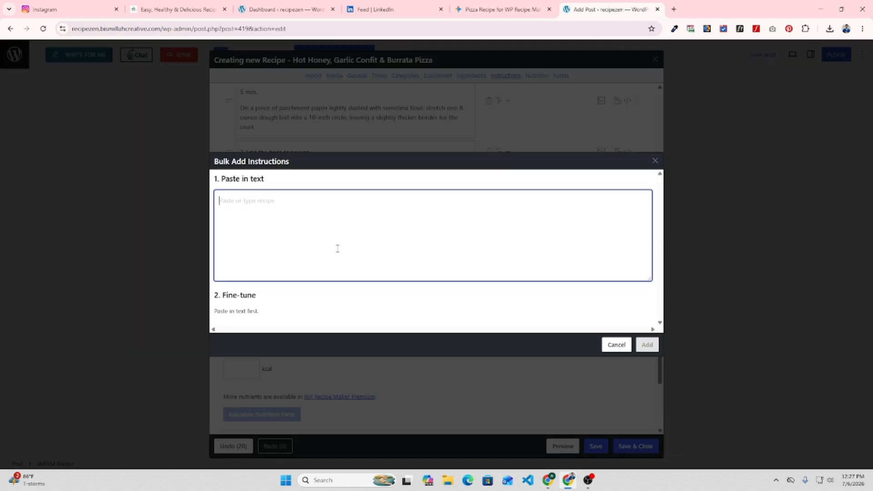
{"action": "right_click", "coordinate": [262, 214]}
{"action": "left_click", "coordinate": [291, 316]}
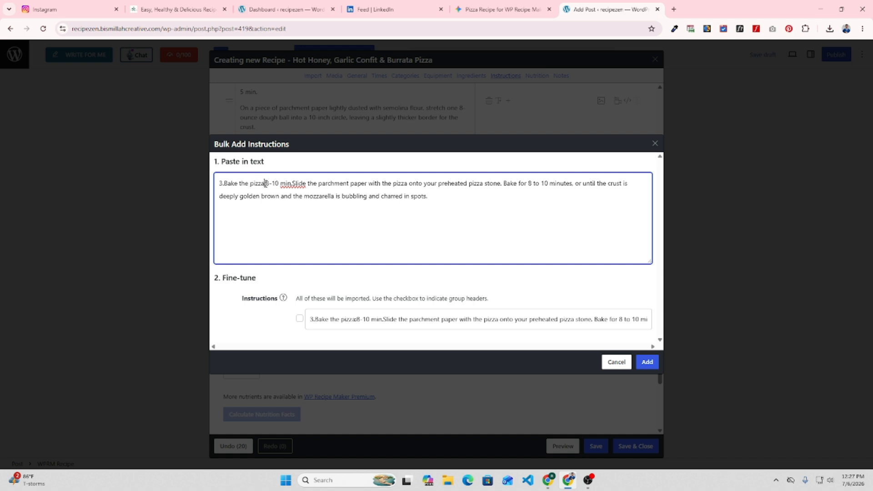
{"action": "key", "text": "Return"}
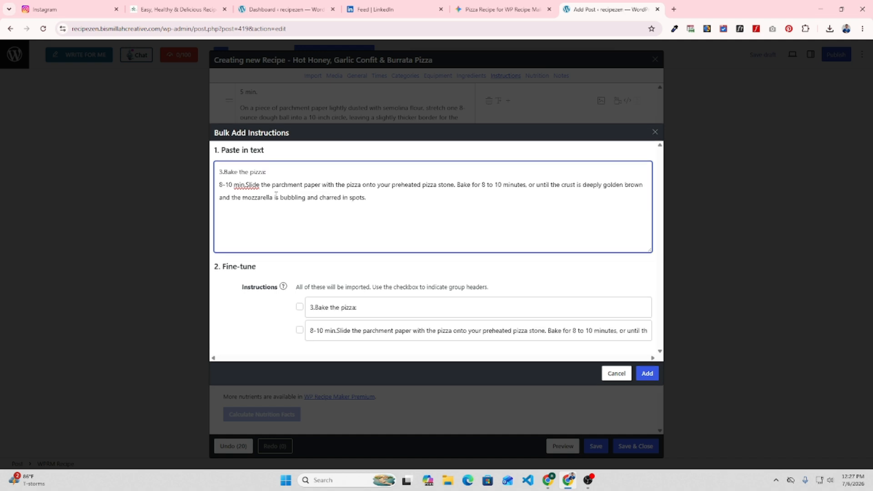
{"action": "left_click", "coordinate": [246, 184]}
{"action": "key", "text": "Return"}
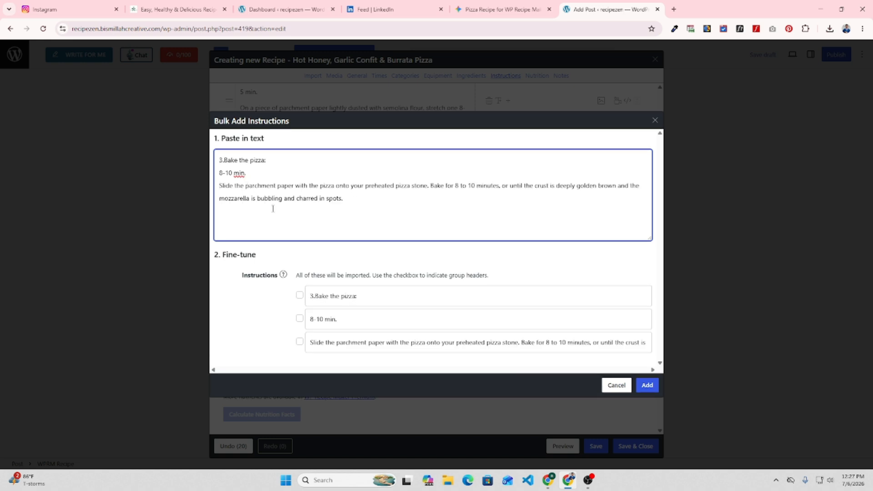
{"action": "left_click", "coordinate": [654, 390]}
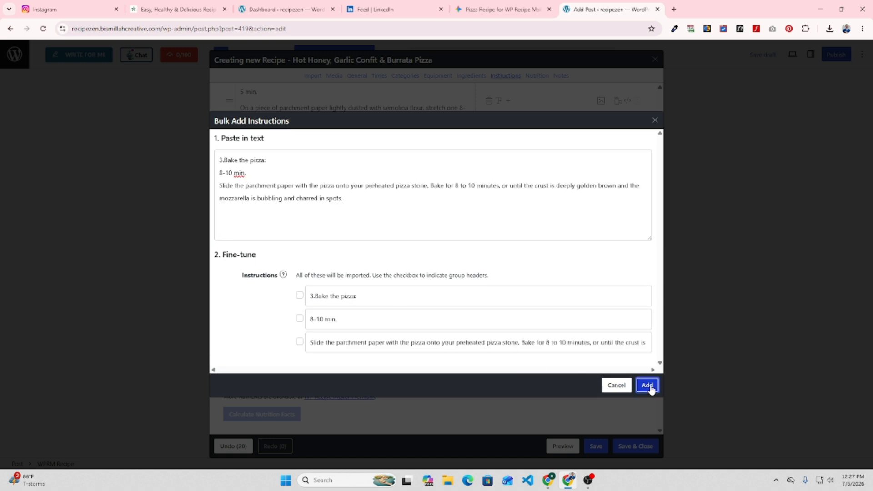
Copy "The fresh finishes" step with its duration and description from the Gemini chat
{"action": "left_click", "coordinate": [500, 10]}
{"action": "left_click_drag", "start_coordinate": [362, 248], "coordinate": [638, 298]}
{"action": "right_click", "coordinate": [612, 274]}
{"action": "left_click", "coordinate": [636, 285]}
Bulk add the copied finishing step to the WordPress recipe, split into separate lines for "4.The fresh finishes:", "2 min." and the description
{"action": "left_click", "coordinate": [594, 6]}
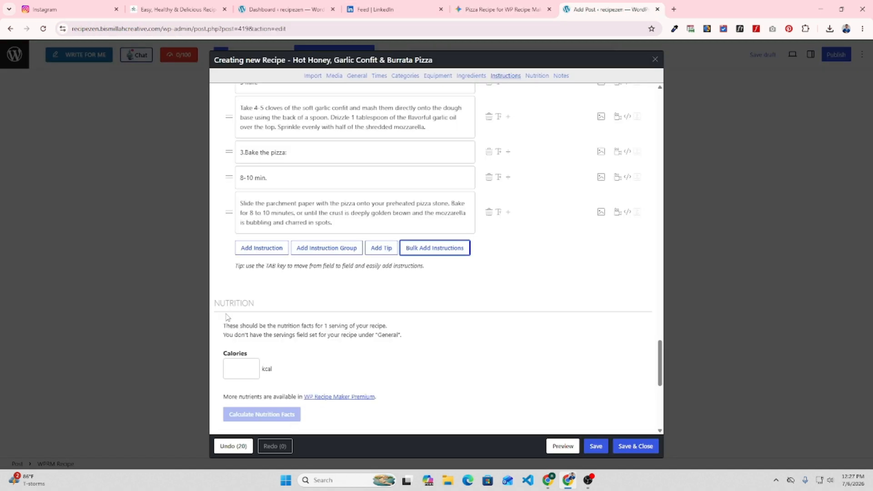
{"action": "left_click", "coordinate": [438, 248]}
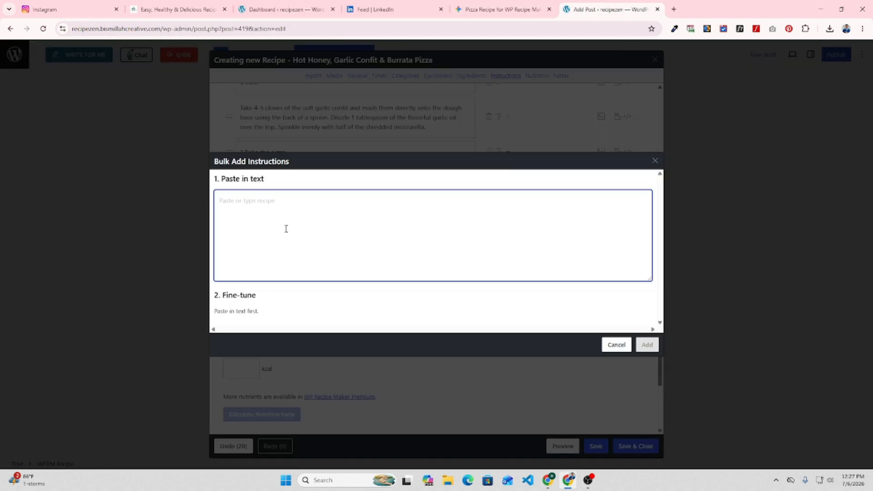
{"action": "right_click", "coordinate": [286, 229]}
{"action": "left_click", "coordinate": [314, 332]}
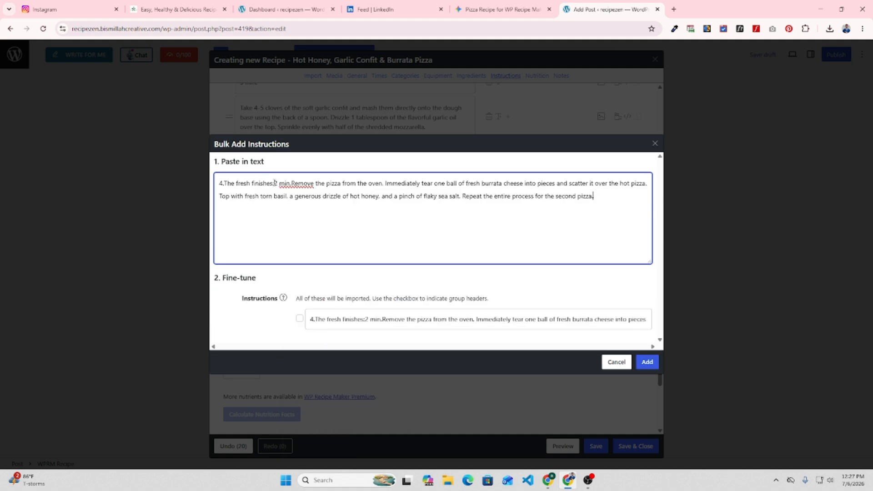
{"action": "key", "text": "Return"}
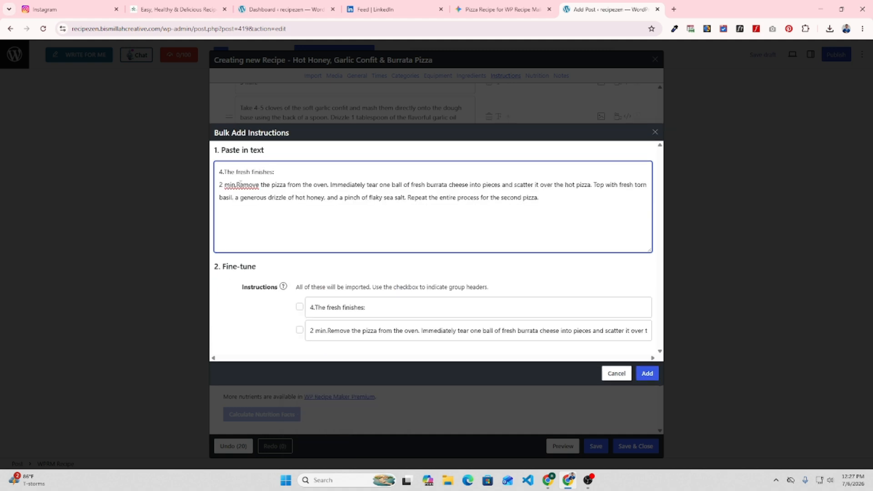
{"action": "left_click", "coordinate": [237, 184]}
{"action": "key", "text": "Return"}
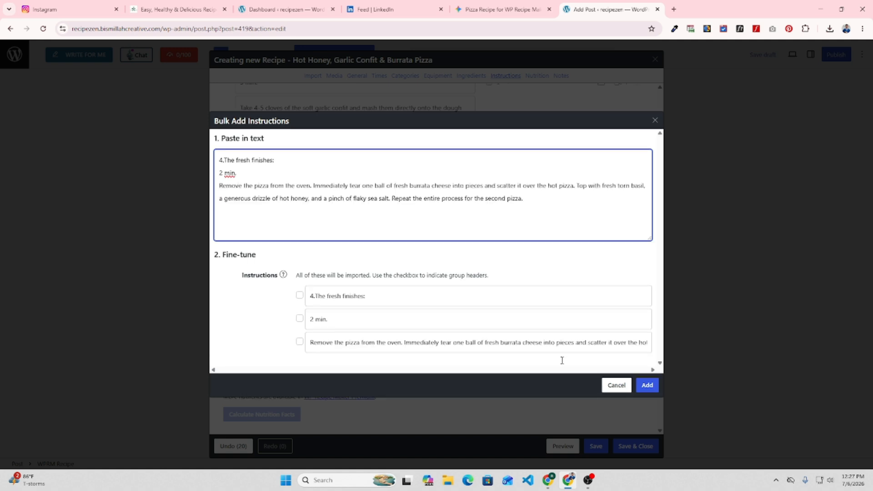
{"action": "left_click", "coordinate": [646, 387]}
Copy the "Calories: 480 kcal" line from the Nutrition Facts section in the Gemini chat
{"action": "scroll", "coordinate": [293, 306], "scroll_direction": "down", "scroll_amount": 3}
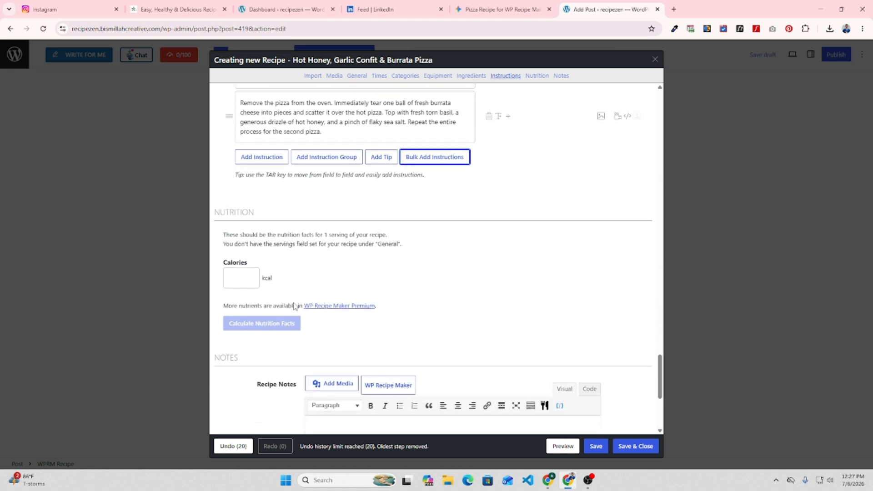
{"action": "left_click", "coordinate": [500, 9]}
{"action": "scroll", "coordinate": [452, 307], "scroll_direction": "down", "scroll_amount": 2}
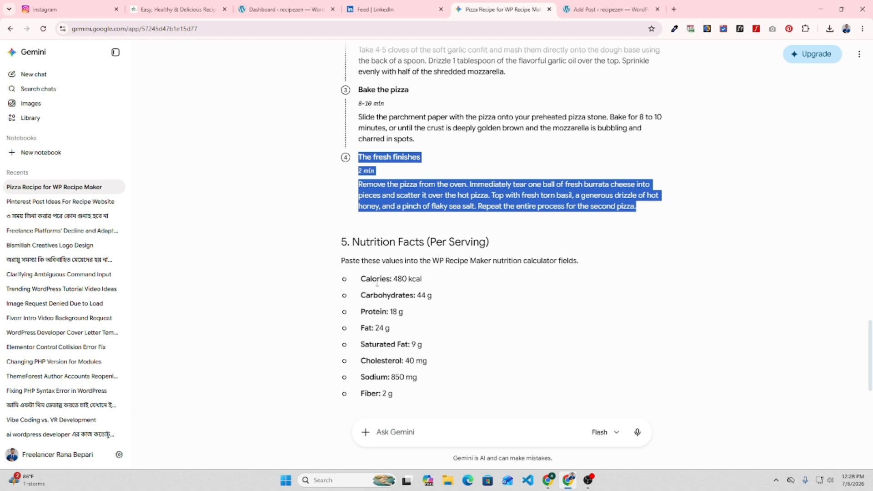
{"action": "scroll", "coordinate": [463, 304], "scroll_direction": "down", "scroll_amount": 1}
{"action": "left_click_drag", "start_coordinate": [360, 233], "coordinate": [430, 235]}
{"action": "right_click", "coordinate": [415, 233]}
{"action": "left_click", "coordinate": [441, 248]}
{"action": "scroll", "coordinate": [478, 300], "scroll_direction": "down", "scroll_amount": 2}
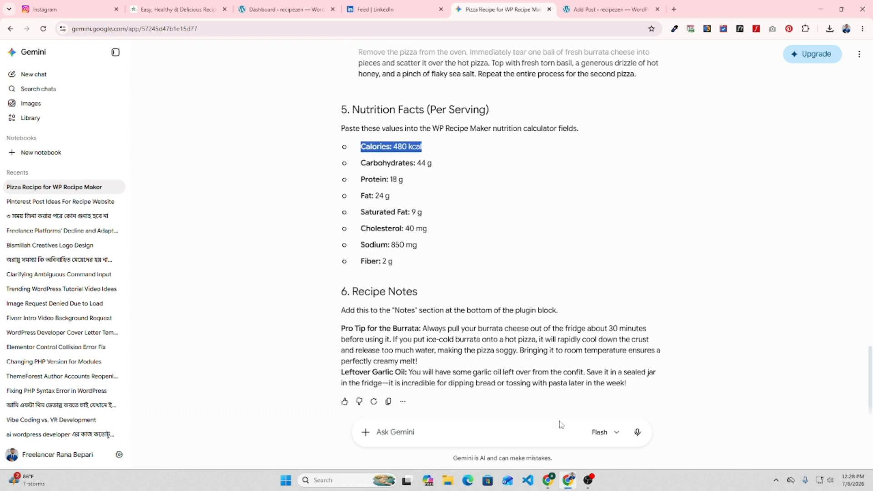
Paste the calories into the WordPress recipe's nutrition section and remove the stray "e" so the value is 480
{"action": "left_click", "coordinate": [589, 9]}
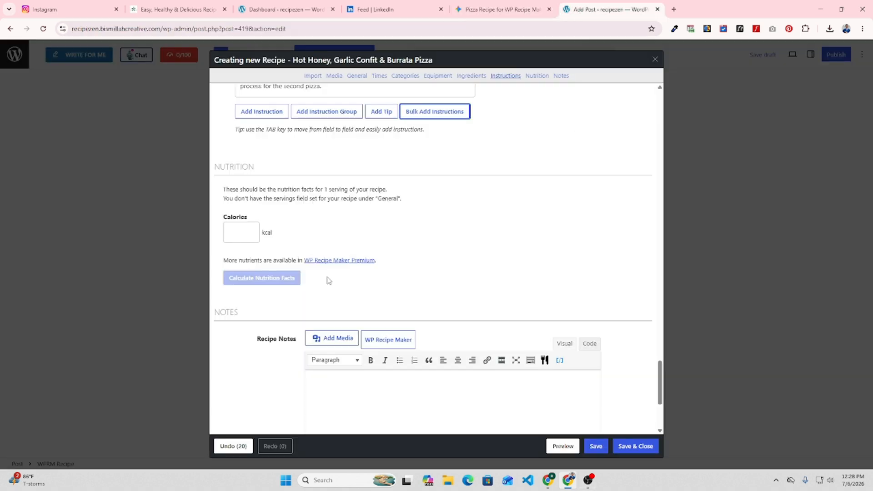
{"action": "left_click", "coordinate": [238, 233]}
{"action": "right_click", "coordinate": [236, 233]}
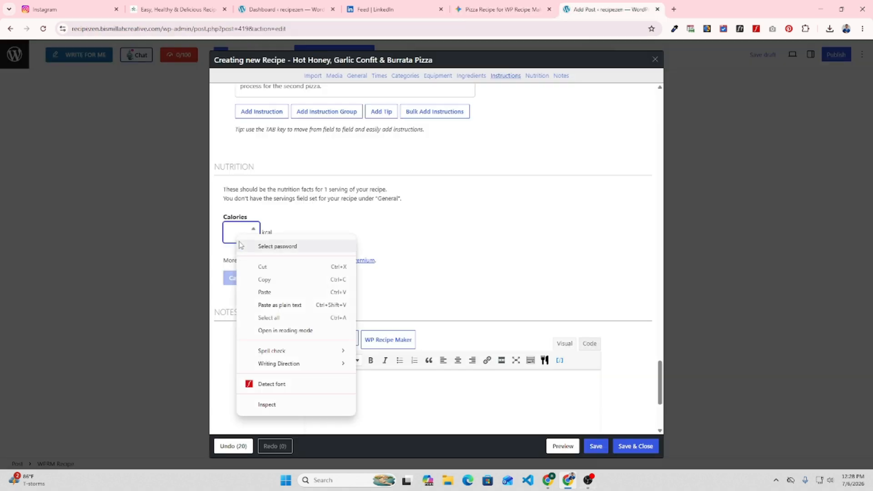
{"action": "left_click", "coordinate": [265, 292]}
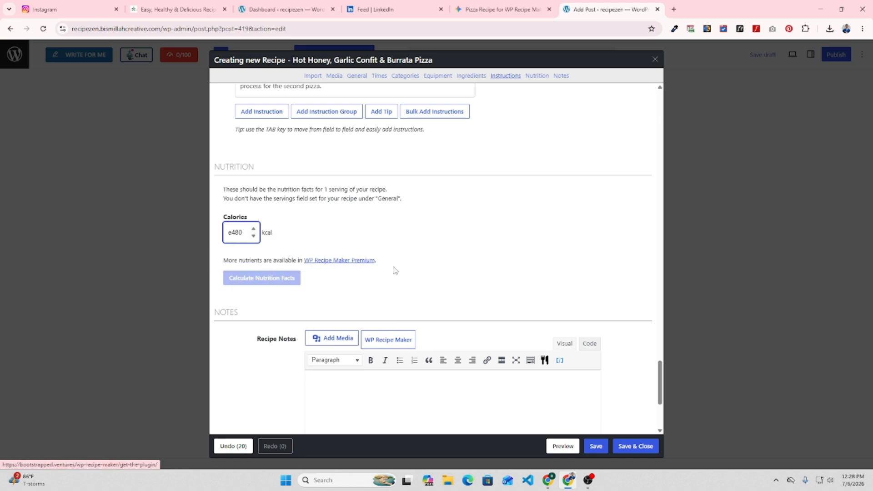
{"action": "scroll", "coordinate": [425, 245], "scroll_direction": "down", "scroll_amount": 2}
{"action": "scroll", "coordinate": [425, 246], "scroll_direction": "down", "scroll_amount": 2}
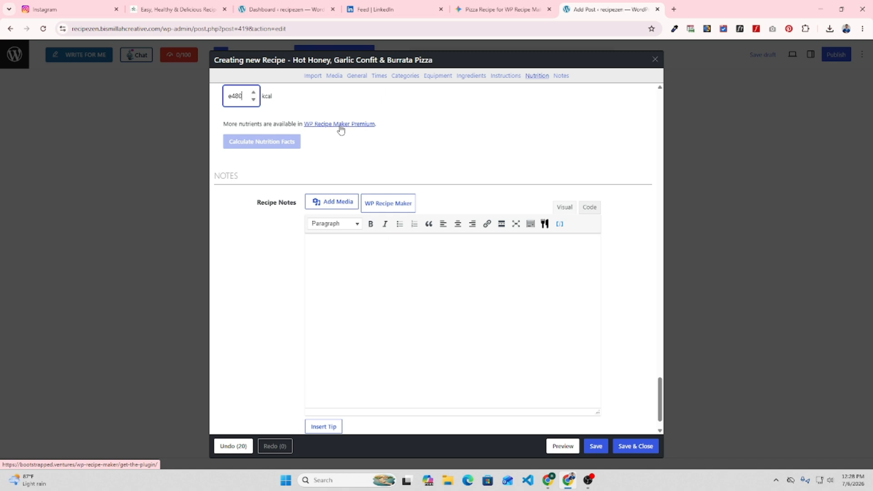
{"action": "scroll", "coordinate": [328, 173], "scroll_direction": "up", "scroll_amount": 2}
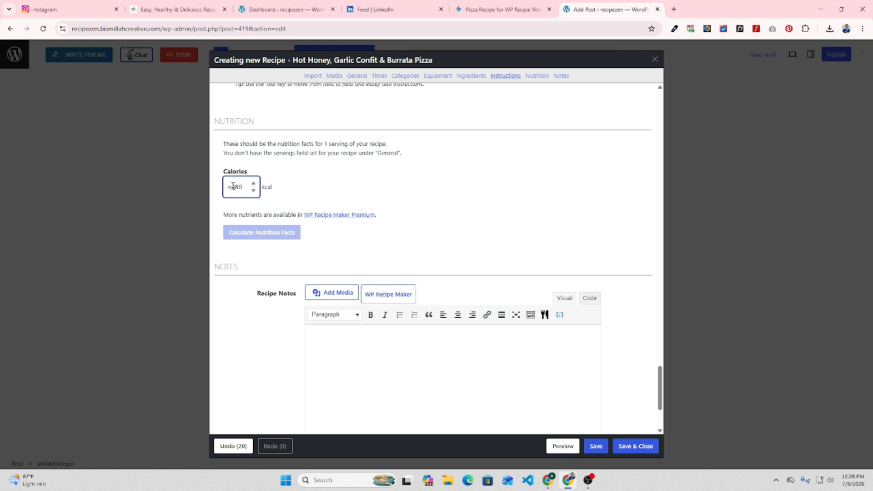
{"action": "key", "text": "BackSpace"}
{"action": "left_click", "coordinate": [362, 195]}
Copy both recipe notes, "Pro Tip for the Burrata" and "Leftover Garlic Oil", from the Gemini chat
{"action": "left_click", "coordinate": [507, 10]}
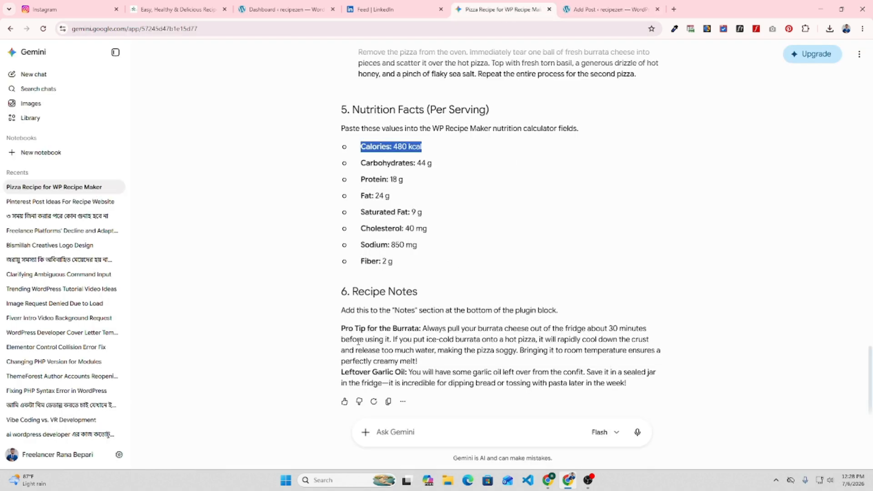
{"action": "left_click_drag", "start_coordinate": [342, 329], "coordinate": [375, 361]}
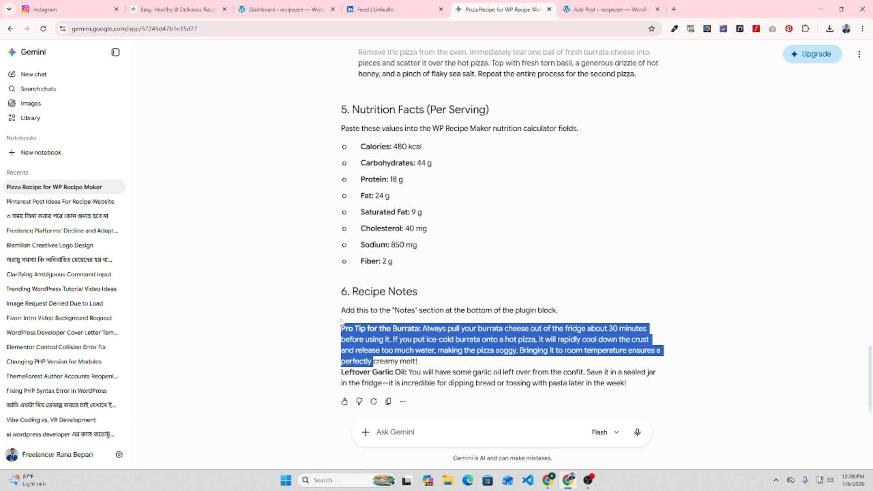
{"action": "left_click", "coordinate": [329, 331]}
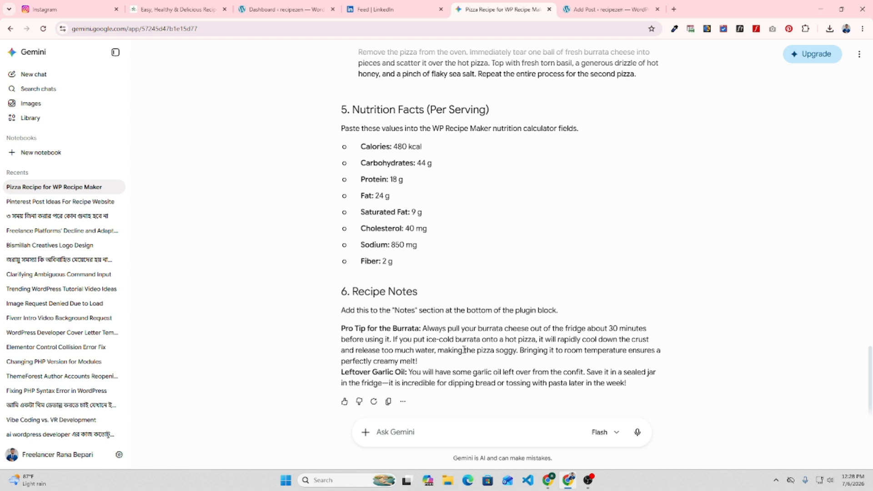
{"action": "left_click_drag", "start_coordinate": [342, 328], "coordinate": [626, 392]}
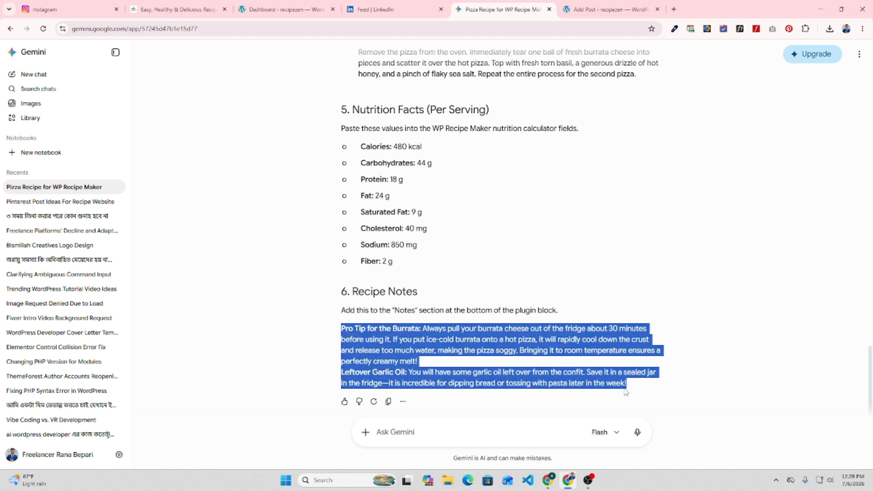
{"action": "right_click", "coordinate": [593, 335]}
{"action": "left_click", "coordinate": [619, 348]}
{"action": "left_click", "coordinate": [703, 381]}
Paste the copied burrata and garlic oil tips into the Recipe Notes of the WordPress recipe
{"action": "left_click", "coordinate": [591, 9]}
{"action": "right_click", "coordinate": [319, 341]}
{"action": "left_click", "coordinate": [352, 218]}
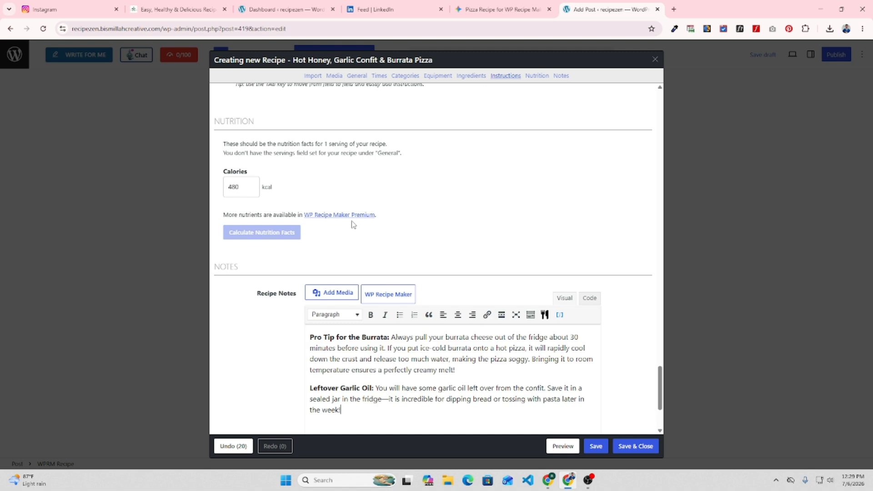
Save the completed Hot Honey, Garlic Confit & Burrata Pizza recipe and close the recipe editor
{"action": "scroll", "coordinate": [491, 220], "scroll_direction": "down", "scroll_amount": 3}
{"action": "scroll", "coordinate": [404, 298], "scroll_direction": "up", "scroll_amount": 20}
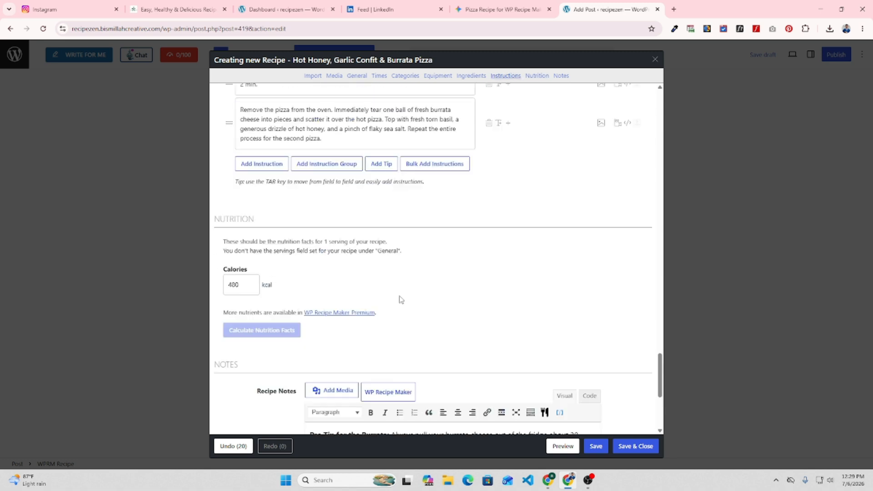
{"action": "scroll", "coordinate": [401, 296], "scroll_direction": "up", "scroll_amount": 20}
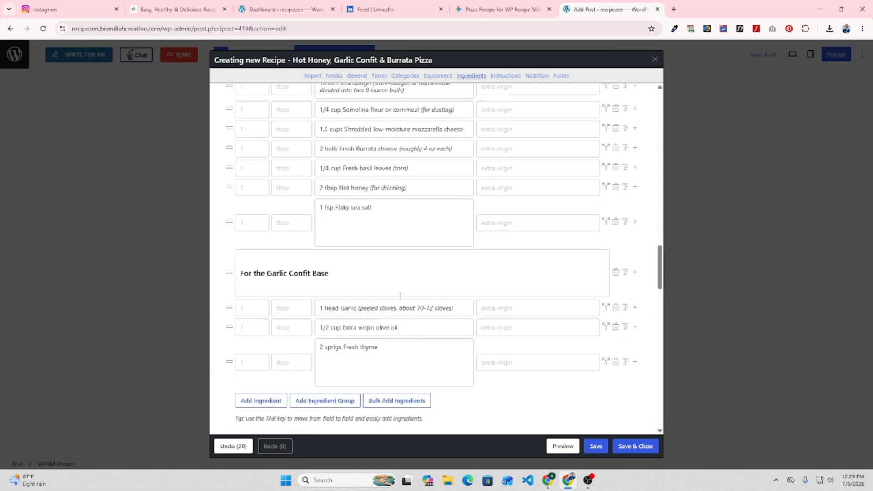
{"action": "scroll", "coordinate": [400, 299], "scroll_direction": "up", "scroll_amount": 20}
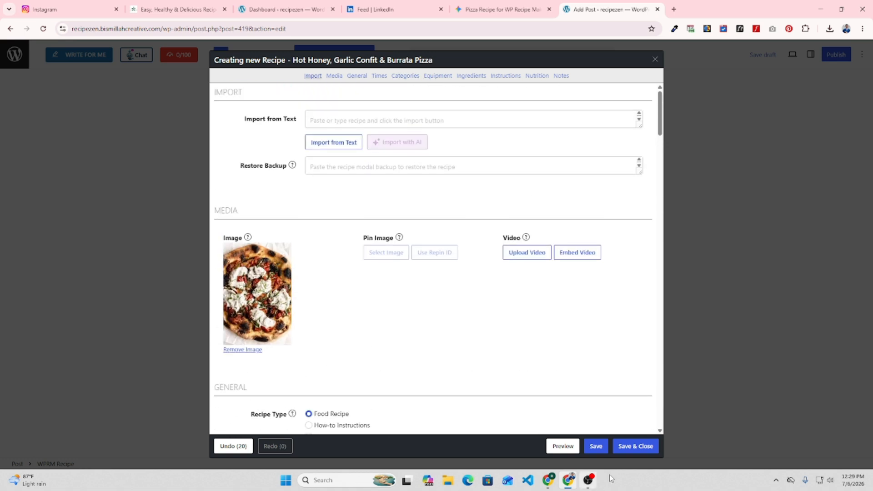
{"action": "left_click", "coordinate": [635, 448]}
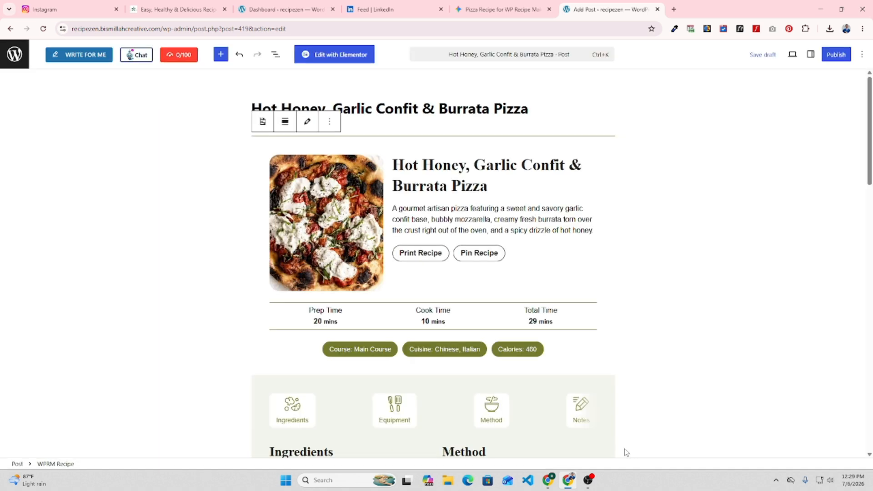
Review the inserted recipe card in the post, checking its summary, times, ingredients, equipment, method and notes
{"action": "scroll", "coordinate": [273, 300], "scroll_direction": "down", "scroll_amount": 6}
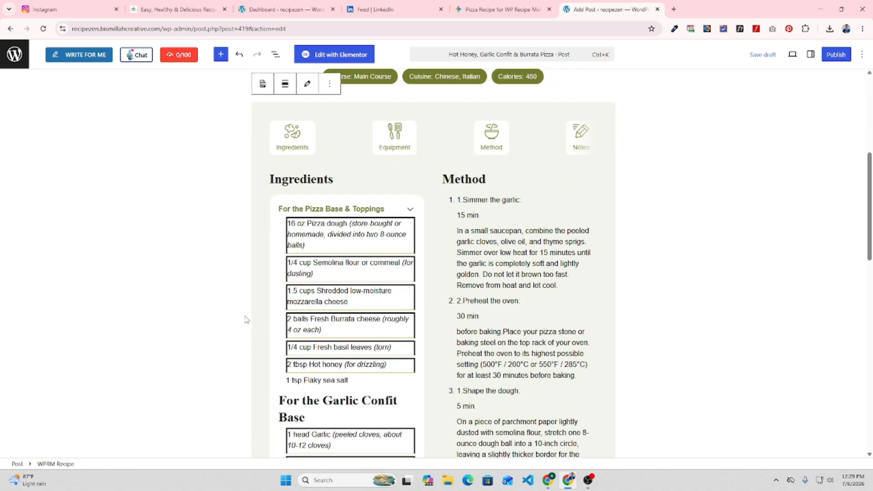
{"action": "scroll", "coordinate": [362, 299], "scroll_direction": "down", "scroll_amount": 1}
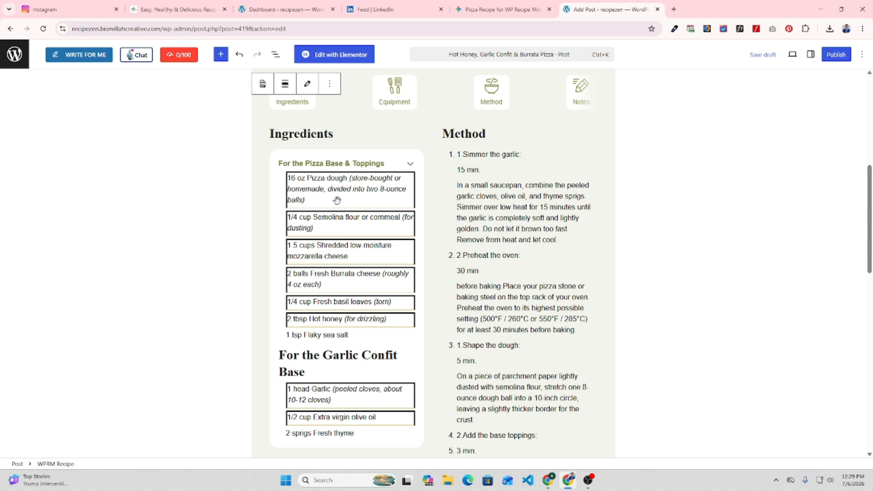
{"action": "scroll", "coordinate": [358, 350], "scroll_direction": "down", "scroll_amount": 1}
{"action": "scroll", "coordinate": [357, 354], "scroll_direction": "down", "scroll_amount": 1}
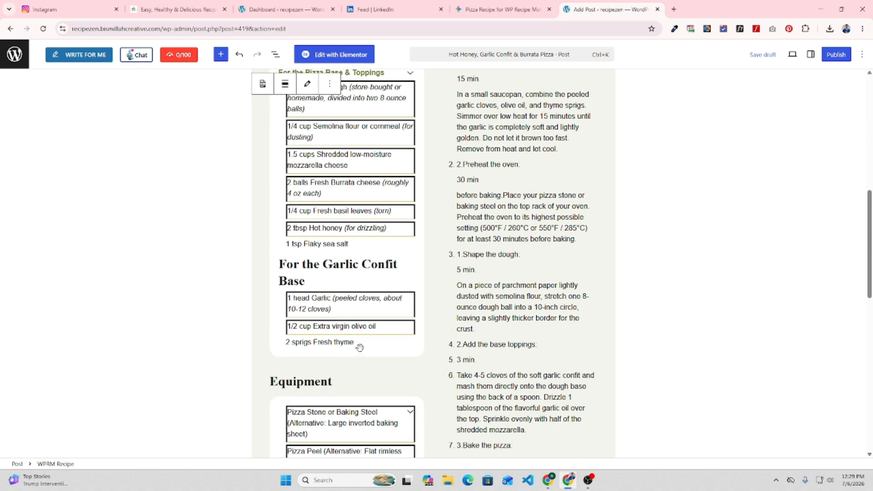
{"action": "scroll", "coordinate": [359, 348], "scroll_direction": "down", "scroll_amount": 3}
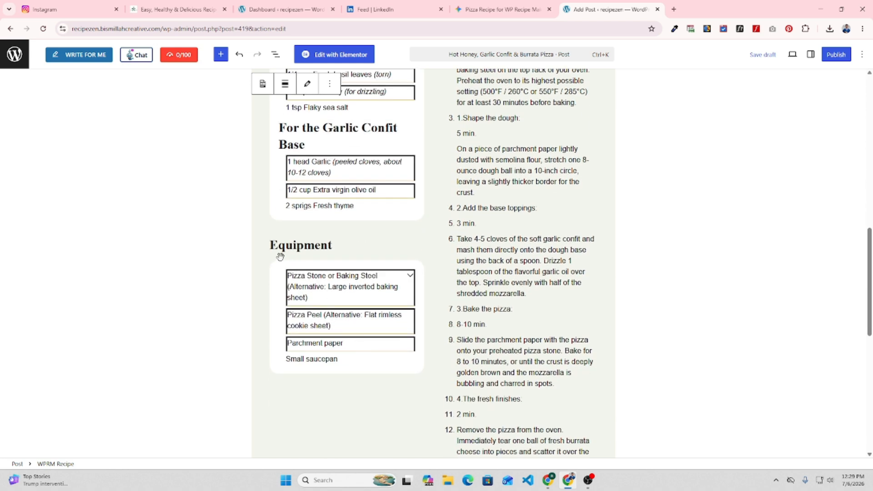
{"action": "scroll", "coordinate": [336, 390], "scroll_direction": "down", "scroll_amount": 9}
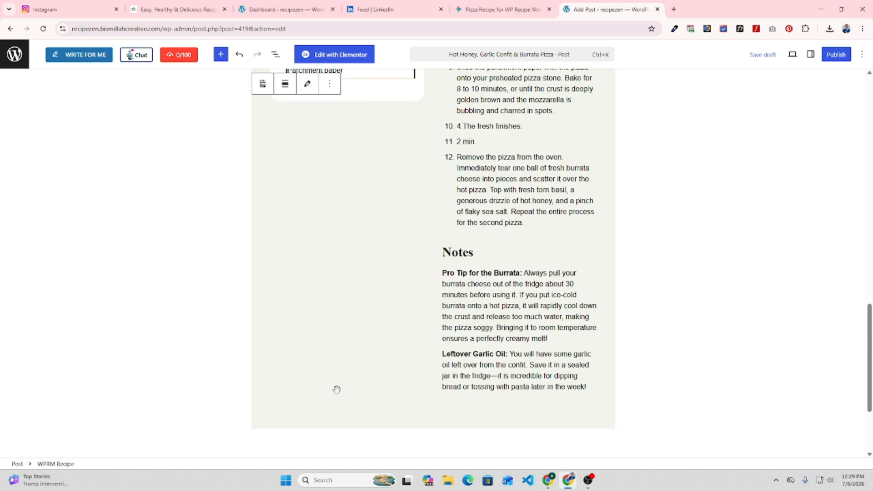
{"action": "scroll", "coordinate": [459, 329], "scroll_direction": "up", "scroll_amount": 12}
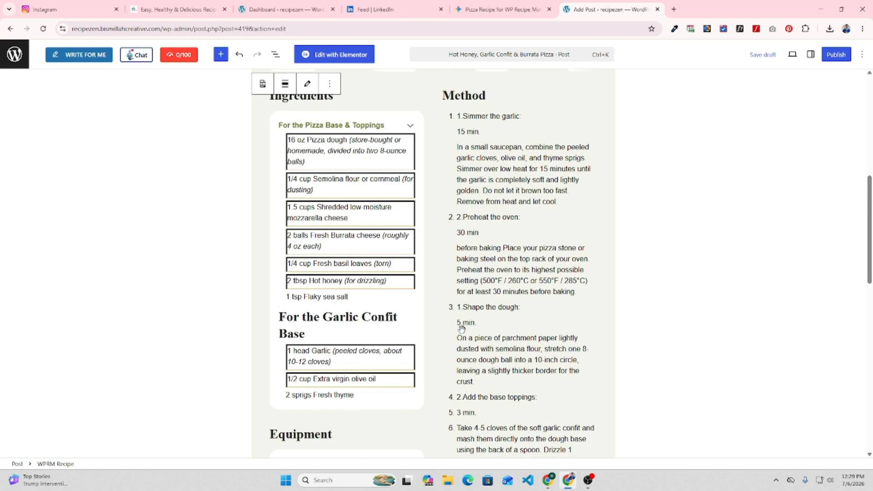
{"action": "scroll", "coordinate": [443, 349], "scroll_direction": "up", "scroll_amount": 3}
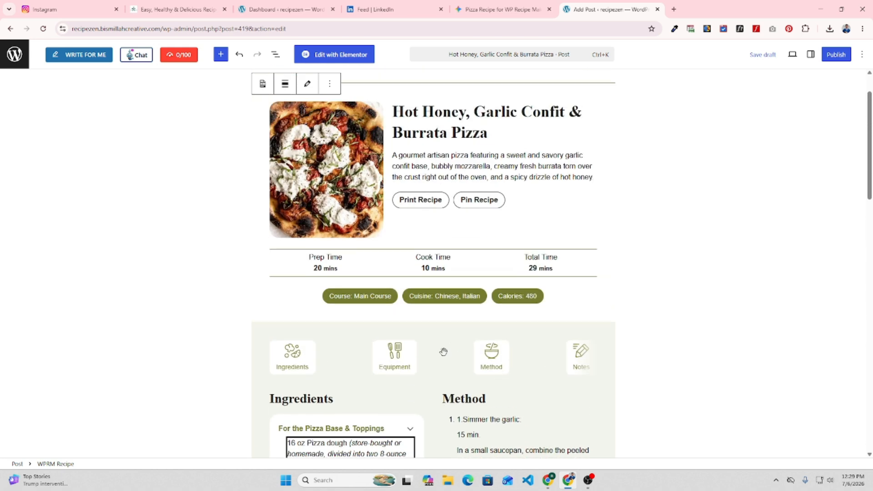
{"action": "scroll", "coordinate": [445, 351], "scroll_direction": "up", "scroll_amount": 1}
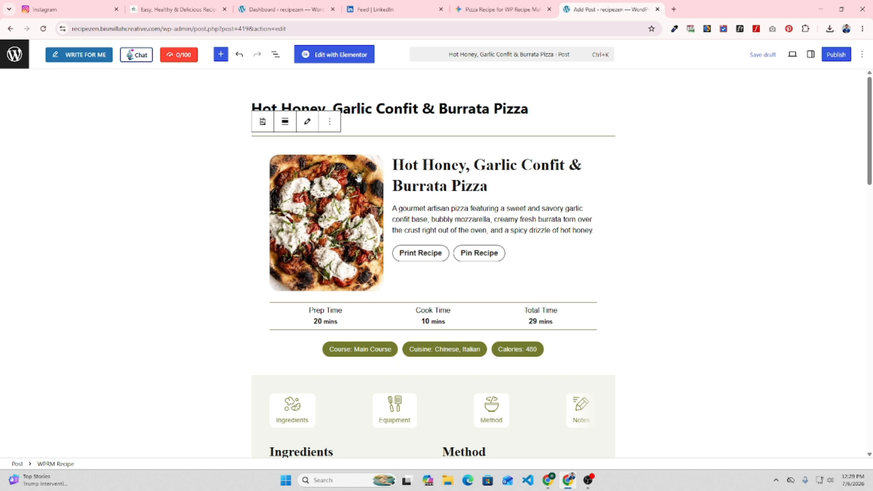
{"action": "left_click", "coordinate": [620, 258]}
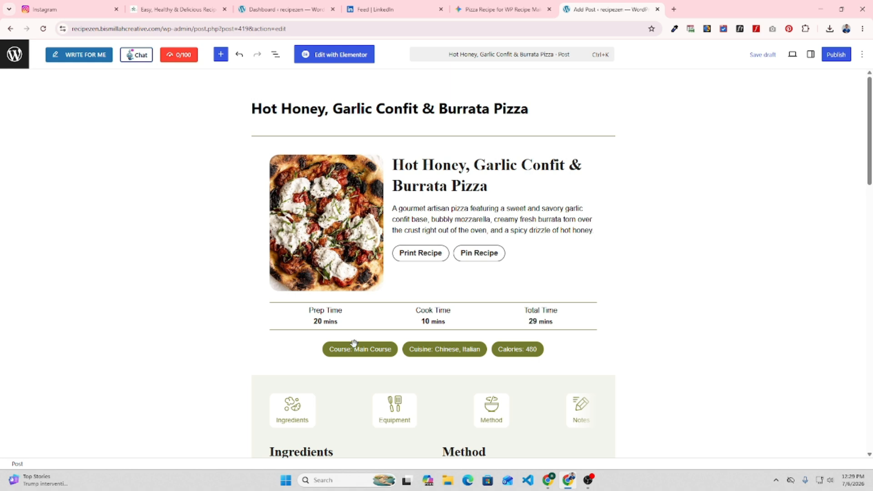
{"action": "scroll", "coordinate": [432, 325], "scroll_direction": "down", "scroll_amount": 3}
{"action": "scroll", "coordinate": [432, 325], "scroll_direction": "down", "scroll_amount": 7}
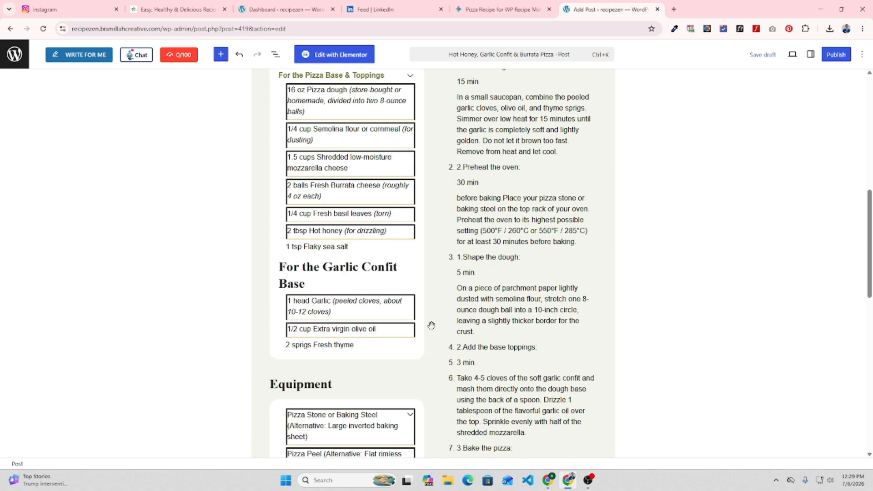
{"action": "scroll", "coordinate": [431, 324], "scroll_direction": "up", "scroll_amount": 10}
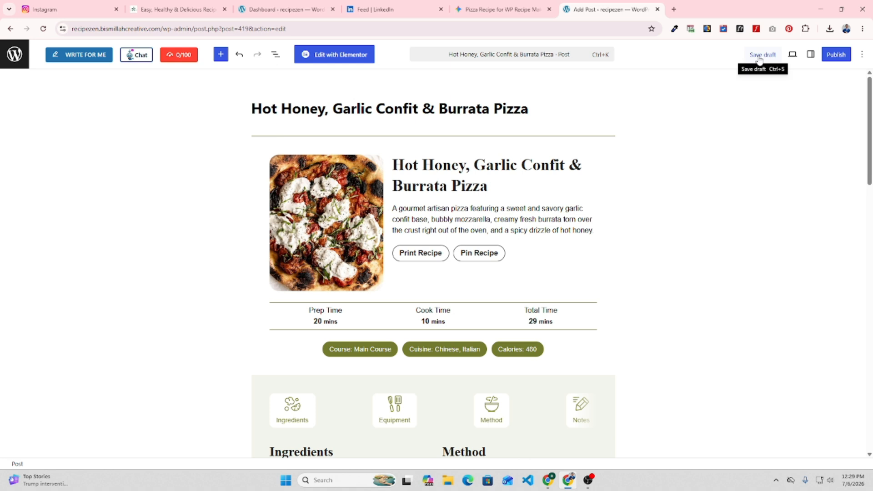
Publish the Hot Honey, Garlic Confit & Burrata Pizza post and open the live post in a new browser tab
{"action": "left_click", "coordinate": [831, 55]}
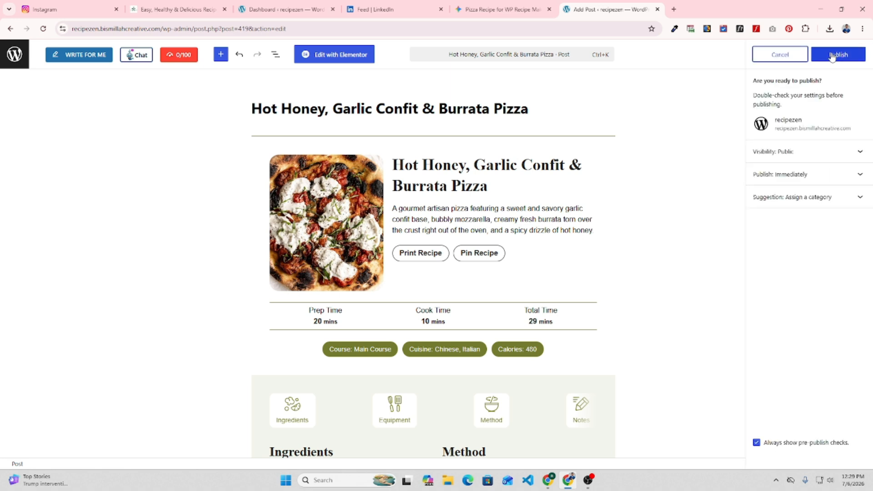
{"action": "left_click", "coordinate": [838, 55]}
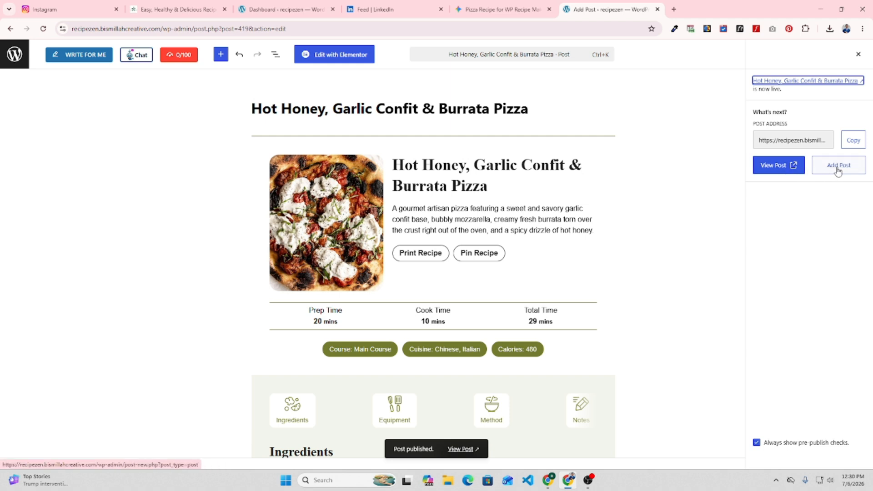
{"action": "right_click", "coordinate": [778, 167]}
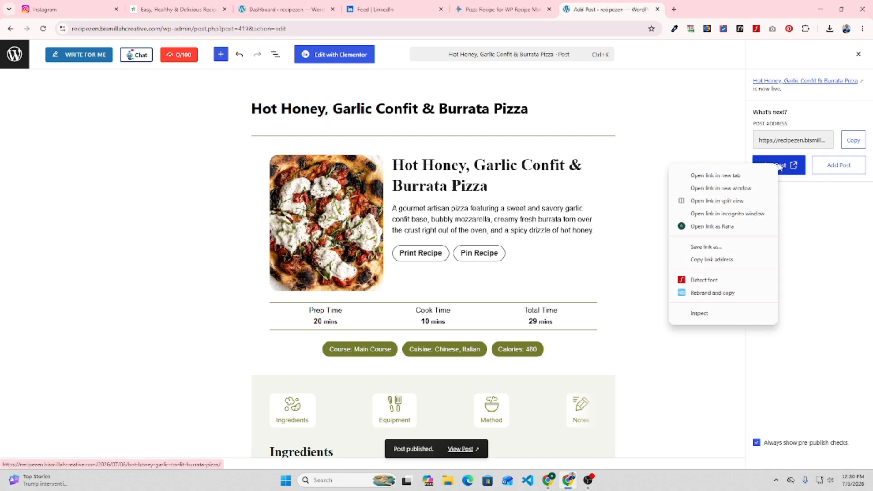
{"action": "left_click", "coordinate": [717, 176]}
{"action": "left_click", "coordinate": [709, 9]}
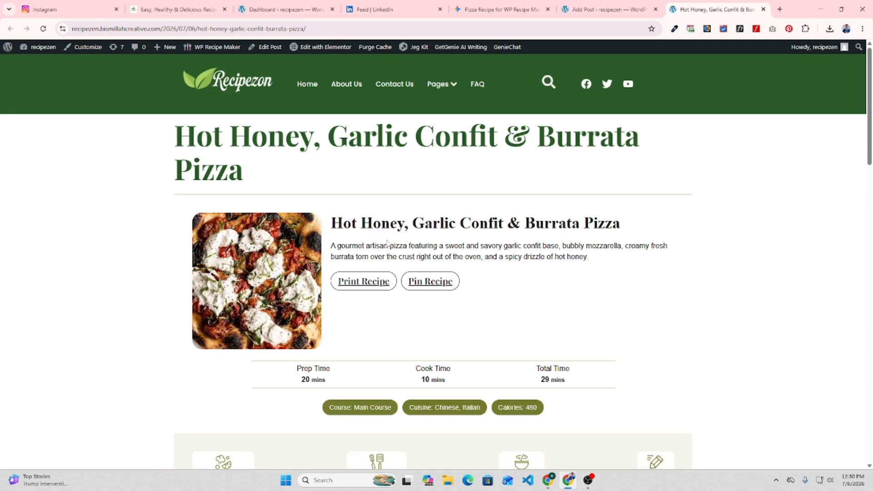
Examine the published pizza post from the header through the recipe card and notes to the comment section
{"action": "scroll", "coordinate": [386, 241], "scroll_direction": "down", "scroll_amount": 5}
{"action": "scroll", "coordinate": [302, 316], "scroll_direction": "down", "scroll_amount": 6}
{"action": "scroll", "coordinate": [286, 400], "scroll_direction": "down", "scroll_amount": 7}
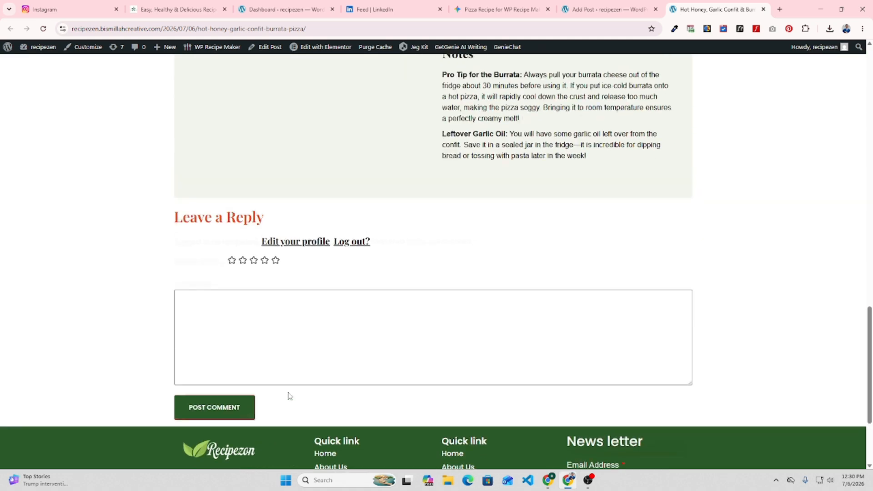
{"action": "scroll", "coordinate": [289, 395], "scroll_direction": "up", "scroll_amount": 18}
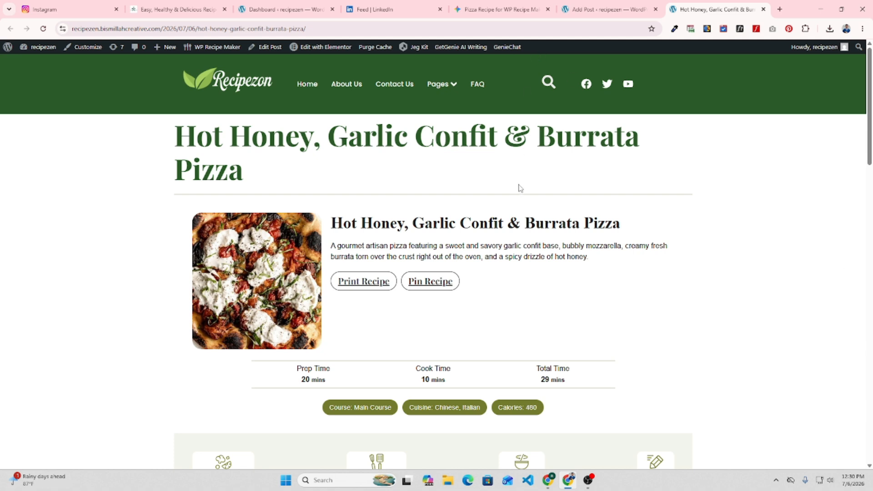
{"action": "scroll", "coordinate": [495, 185], "scroll_direction": "down", "scroll_amount": 2}
{"action": "scroll", "coordinate": [496, 184], "scroll_direction": "down", "scroll_amount": 1}
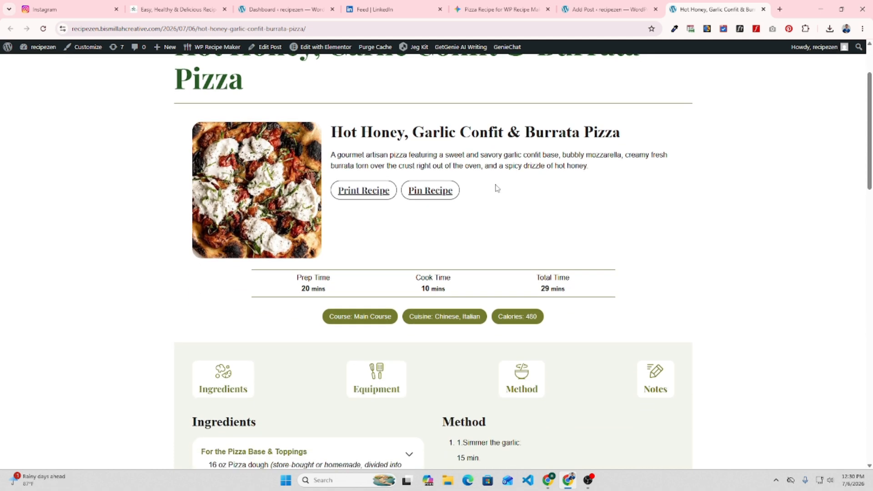
{"action": "scroll", "coordinate": [497, 188], "scroll_direction": "up", "scroll_amount": 2}
{"action": "scroll", "coordinate": [496, 185], "scroll_direction": "down", "scroll_amount": 1}
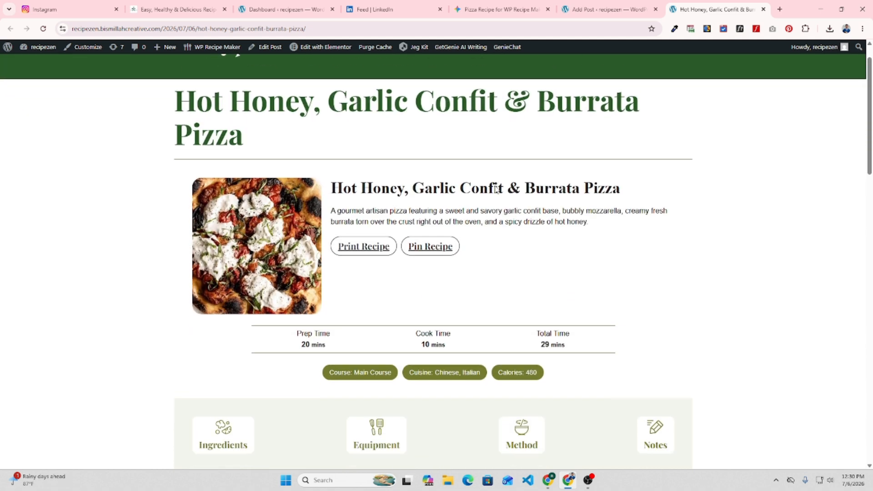
{"action": "scroll", "coordinate": [496, 185], "scroll_direction": "up", "scroll_amount": 1}
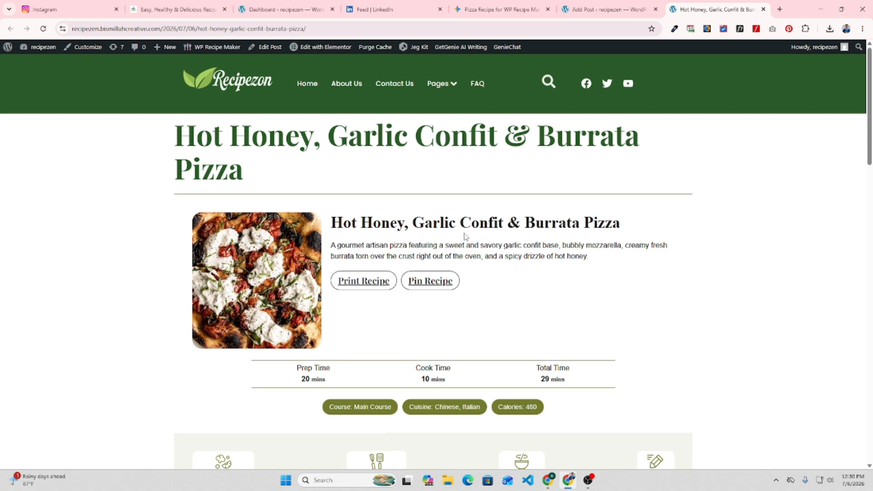
{"action": "scroll", "coordinate": [465, 236], "scroll_direction": "down", "scroll_amount": 10}
{"action": "scroll", "coordinate": [465, 238], "scroll_direction": "down", "scroll_amount": 5}
{"action": "scroll", "coordinate": [464, 239], "scroll_direction": "up", "scroll_amount": 3}
{"action": "scroll", "coordinate": [463, 237], "scroll_direction": "up", "scroll_amount": 13}
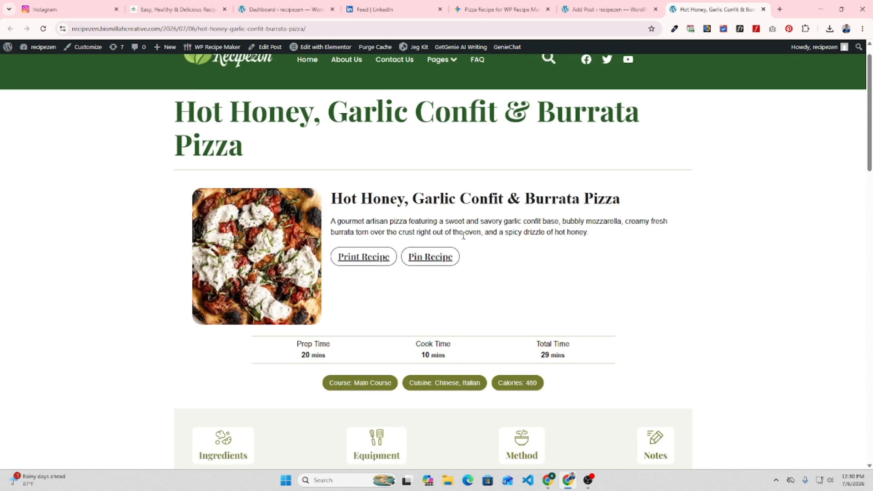
{"action": "scroll", "coordinate": [463, 236], "scroll_direction": "up", "scroll_amount": 1}
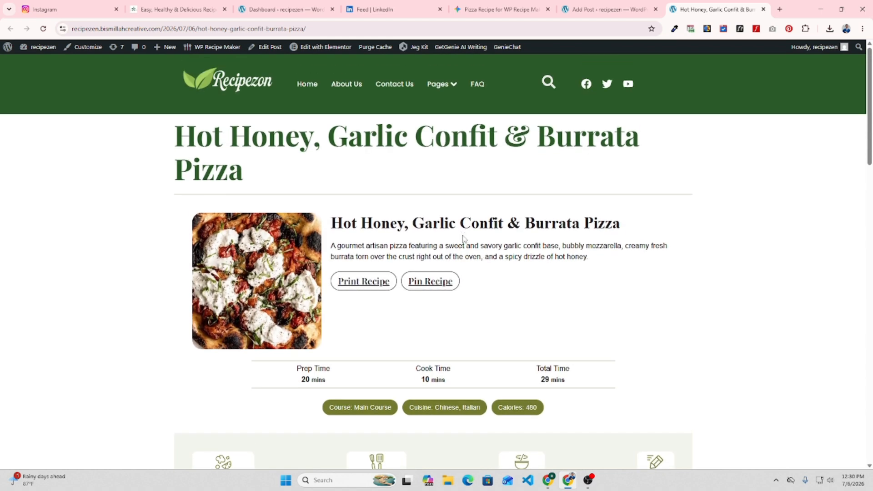